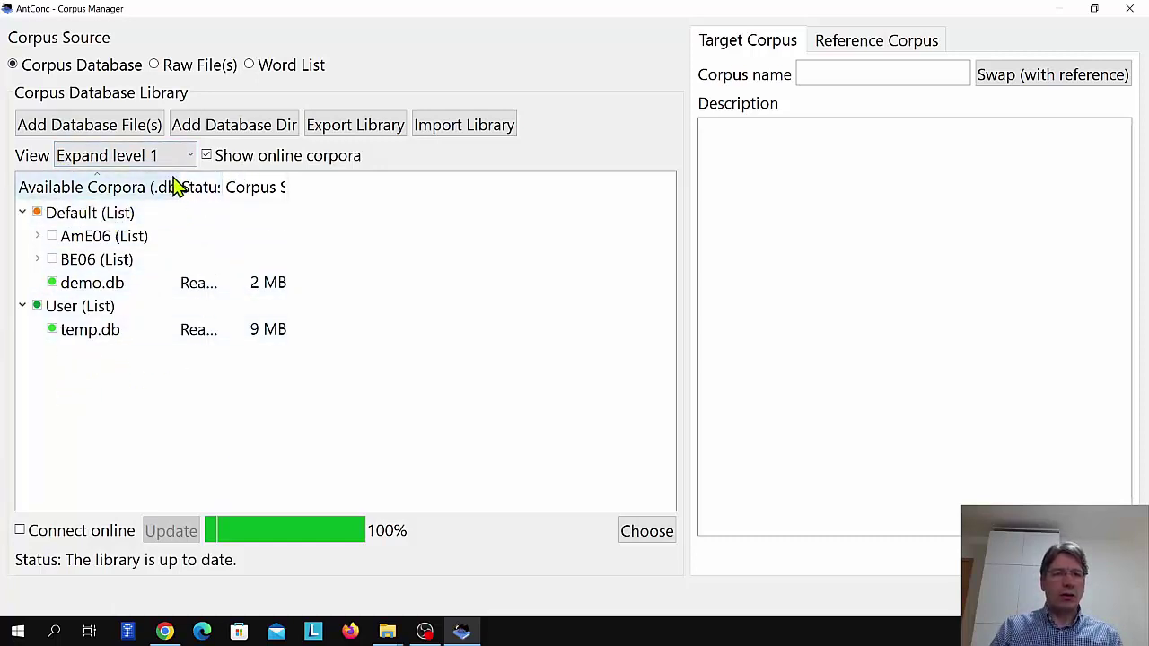
# Widen the Available Corpora column and set demo.db from the Default list as the target corpus.
pyautogui.moveTo(178, 186); pyautogui.dragTo(213, 189)
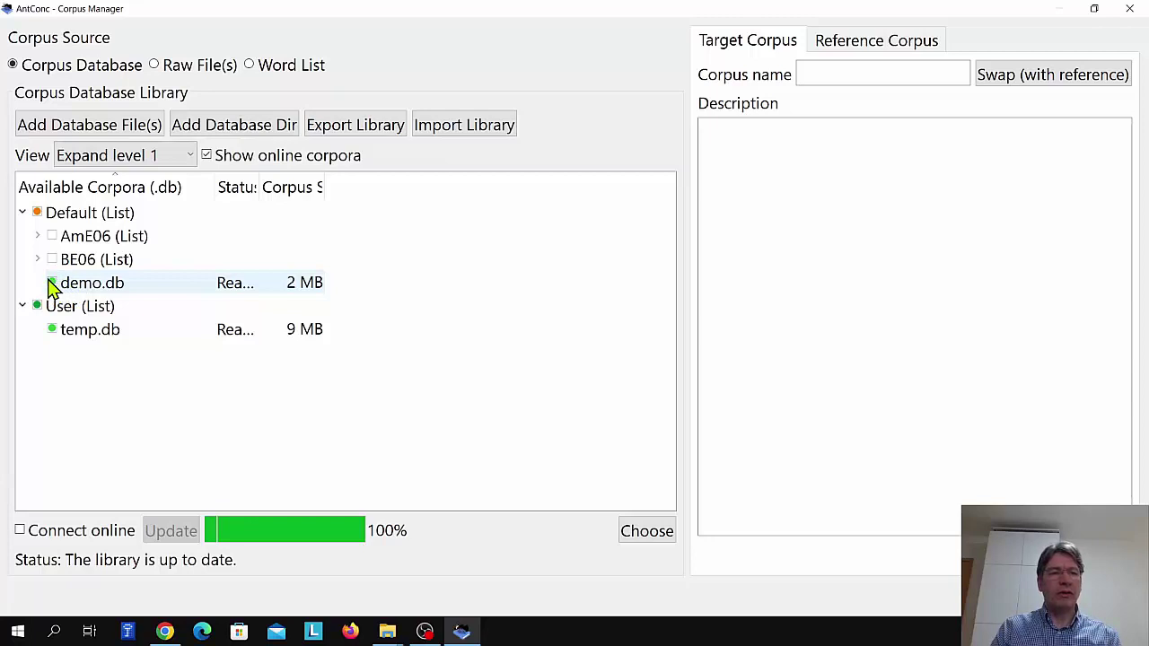
pyautogui.click(111, 290)
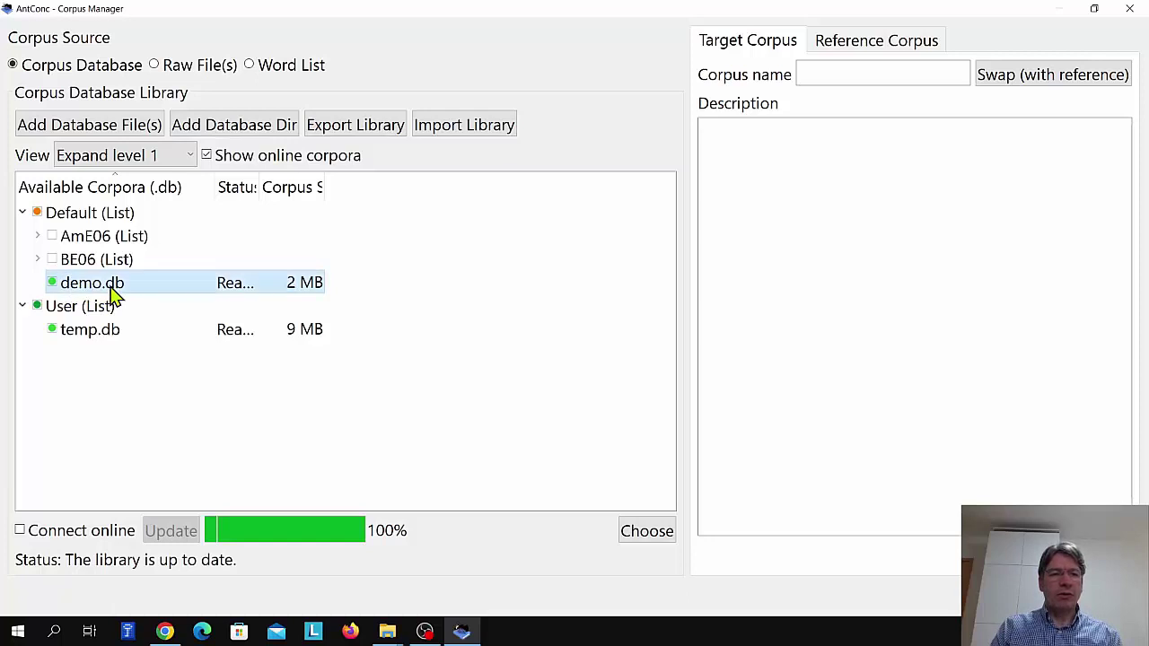
pyautogui.doubleClick(111, 289)
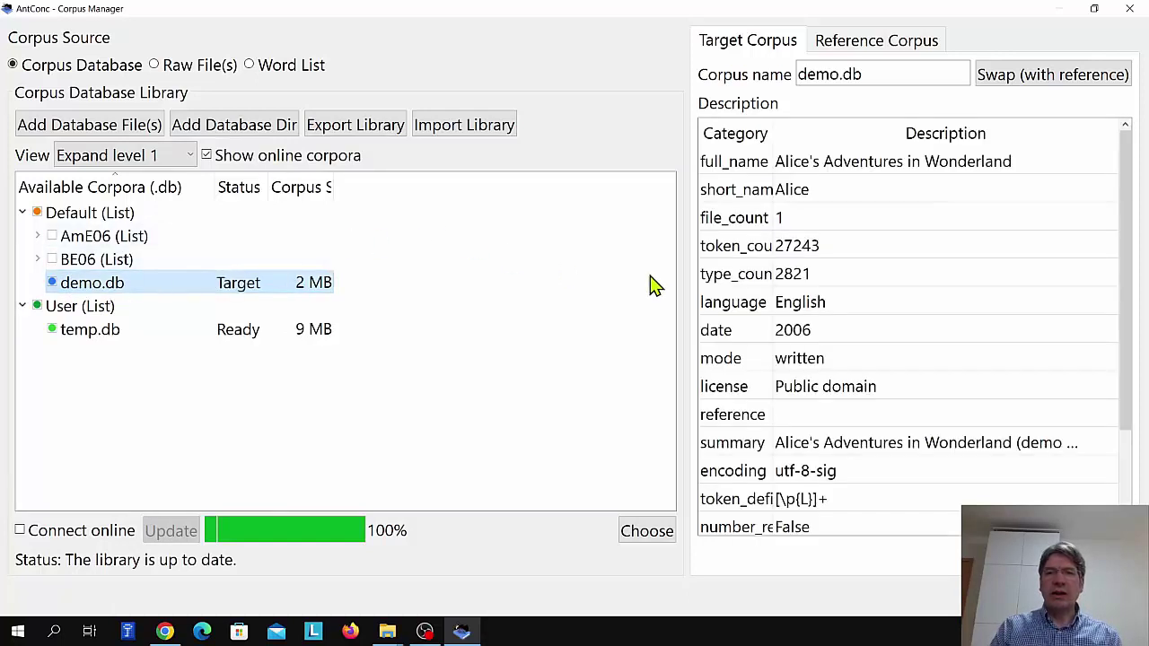
# Enlarge the target corpus description area and widen its Category column so the full metadata names are readable.
pyautogui.moveTo(685, 270); pyautogui.dragTo(565, 280)
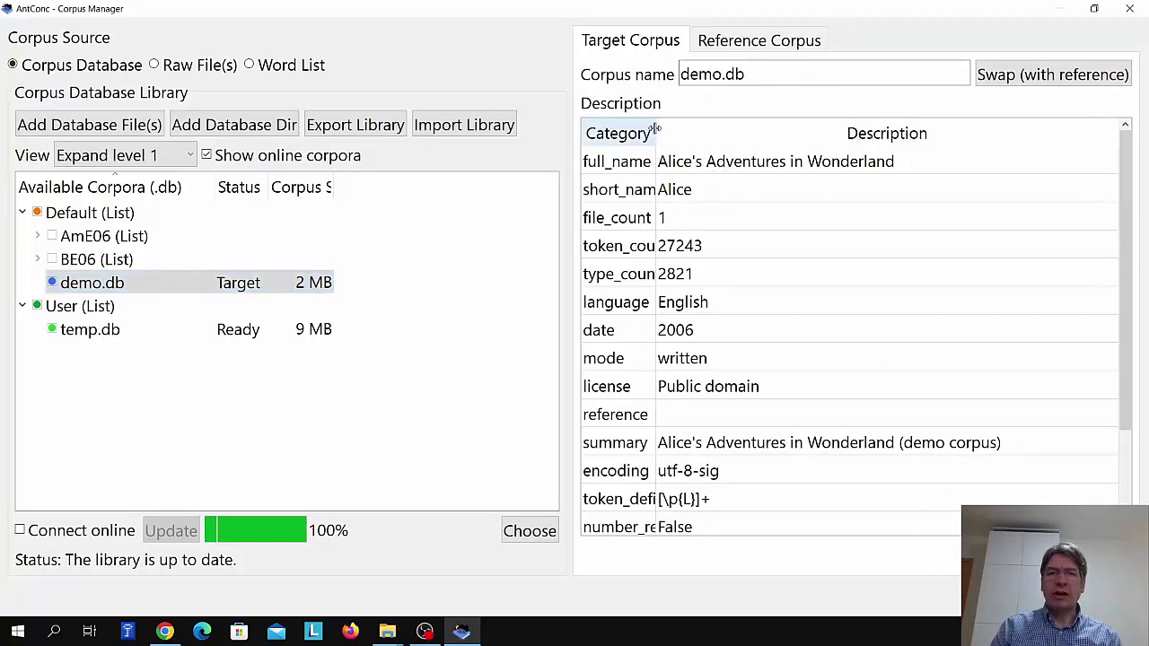
pyautogui.moveTo(655, 133); pyautogui.dragTo(691, 132)
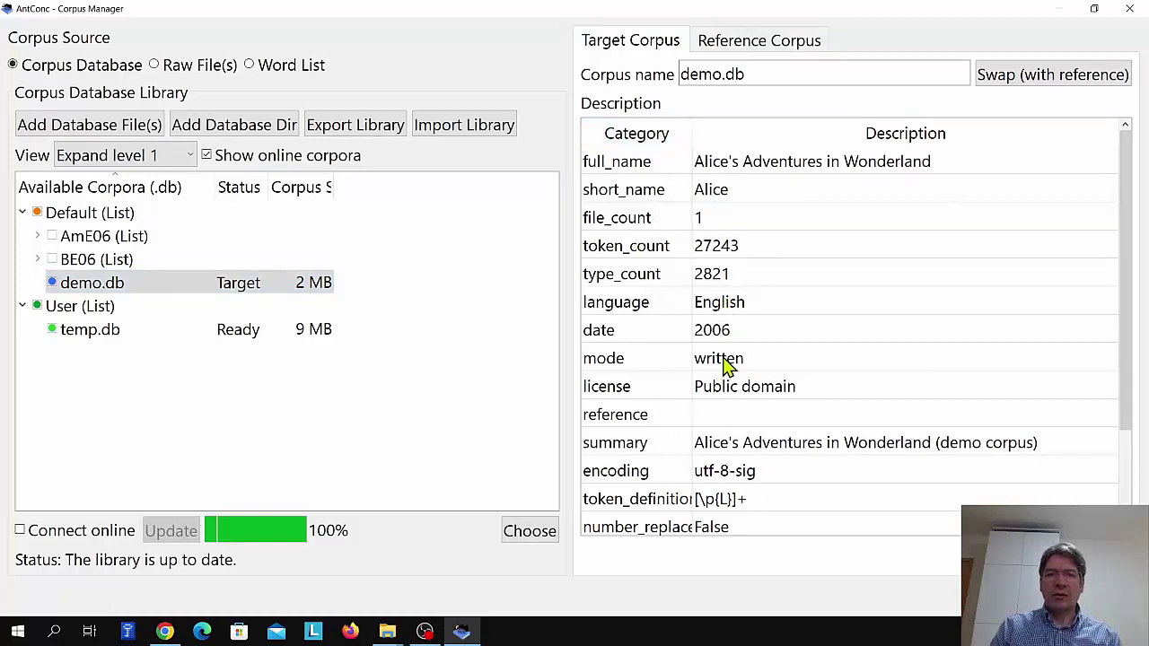
pyautogui.scroll(-1, 772, 390)
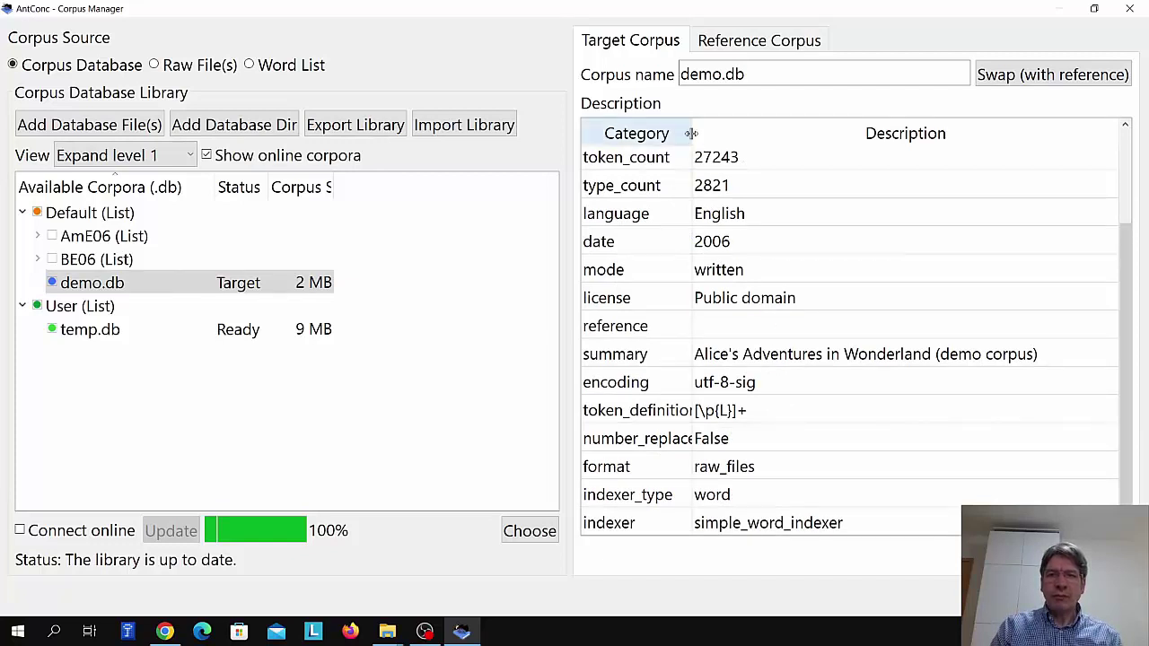
pyautogui.moveTo(691, 133); pyautogui.dragTo(723, 133)
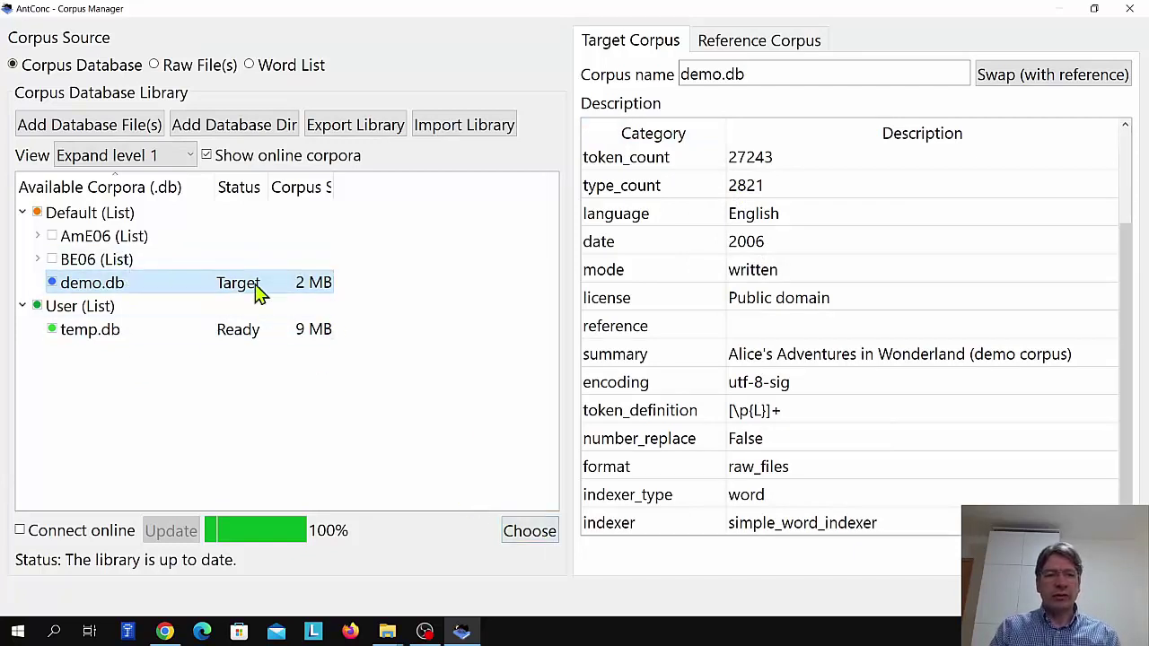
# Switch the target corpus to temp.db from the User list, and switch it back to demo.db.
pyautogui.click(90, 330)
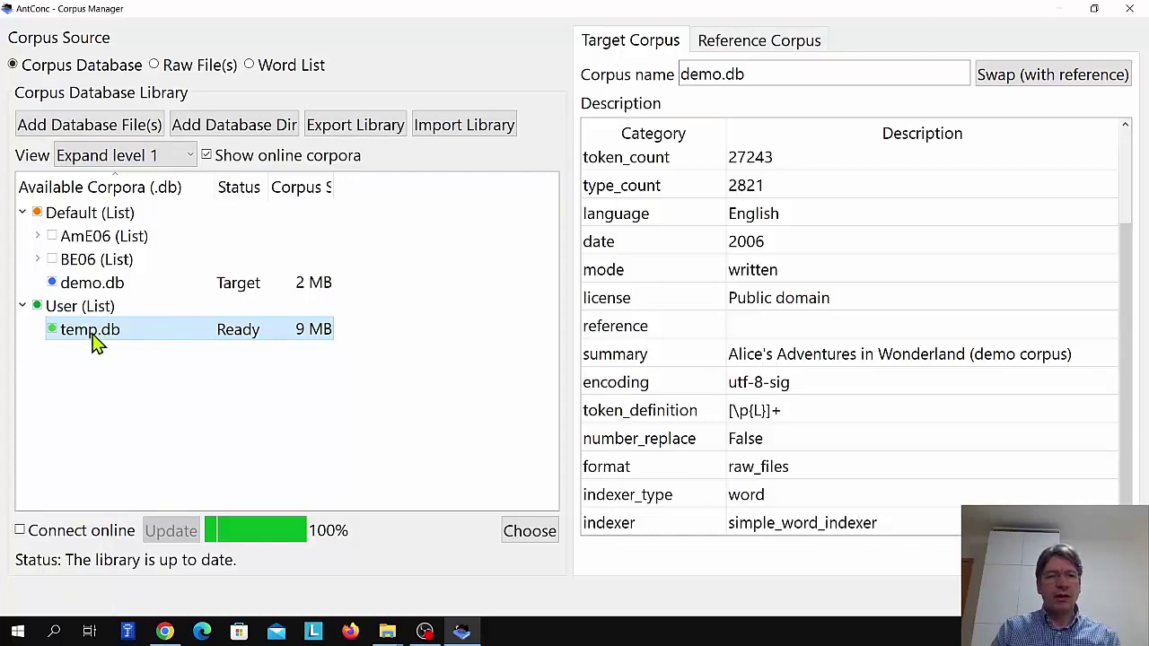
pyautogui.click(540, 541)
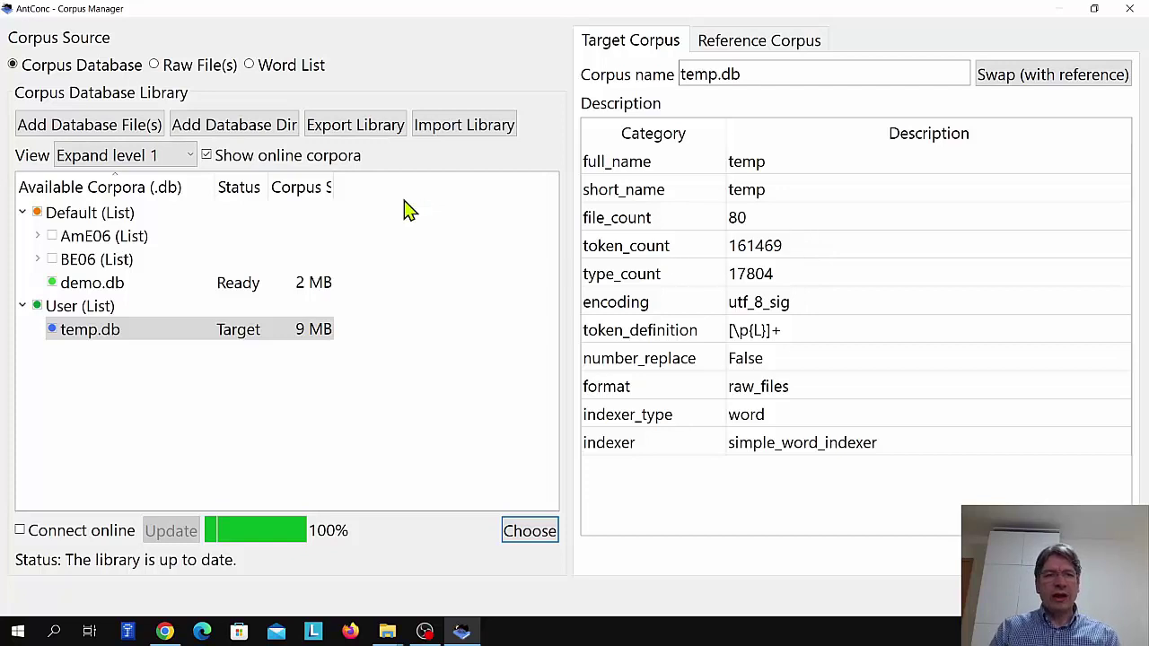
pyautogui.click(101, 287)
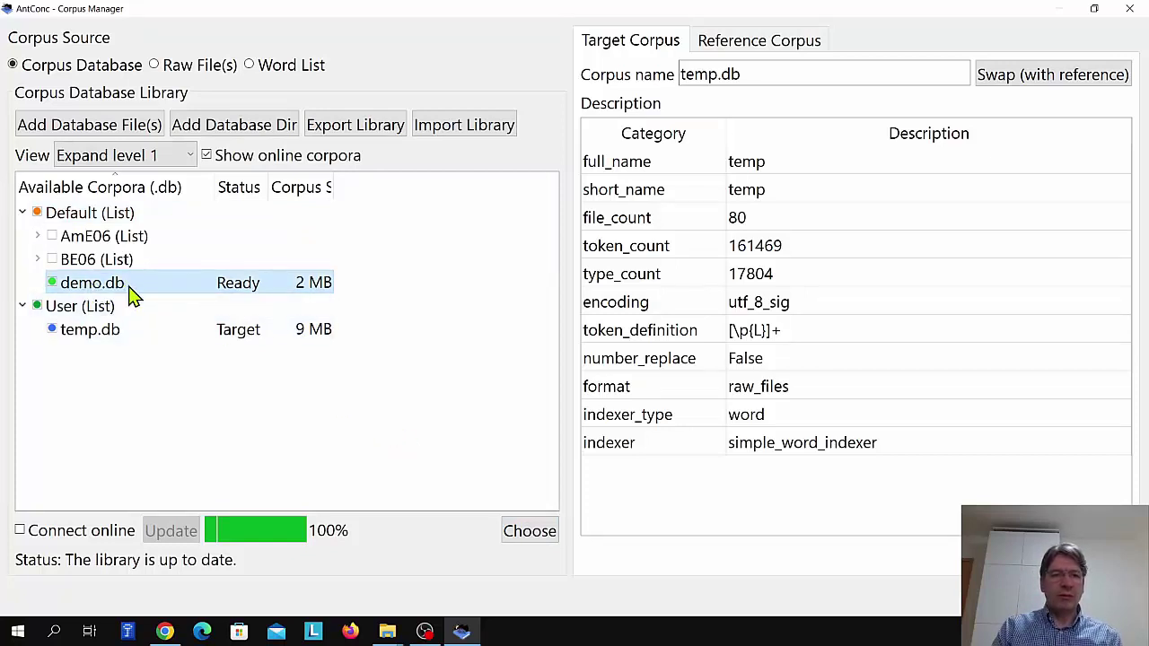
pyautogui.click(527, 533)
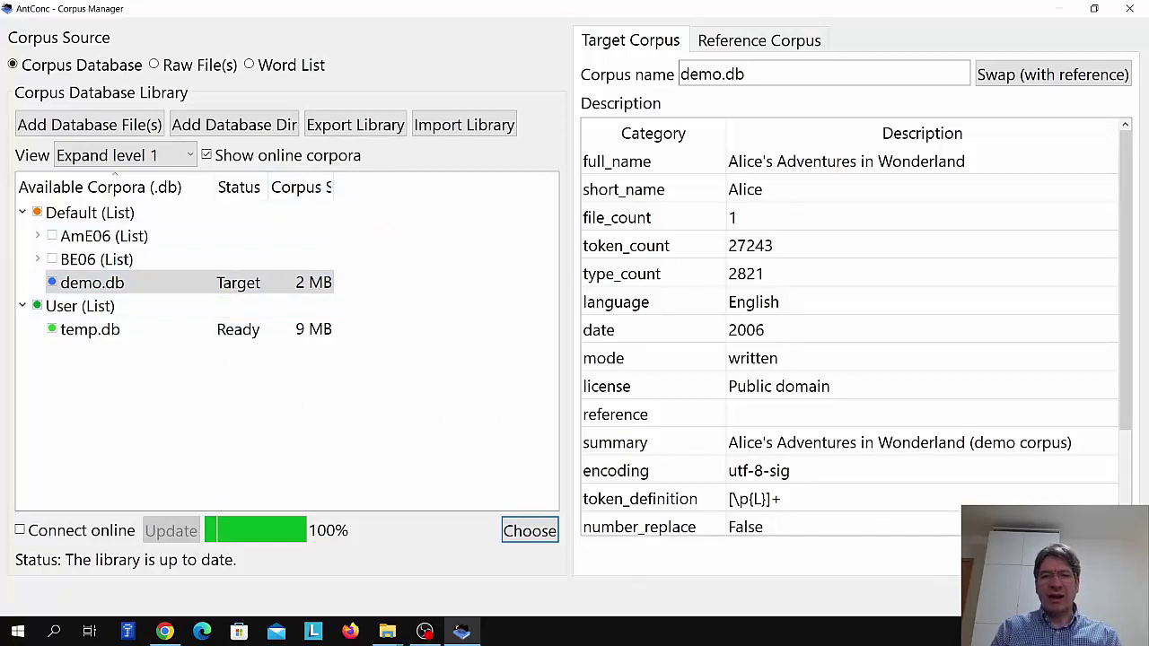
# Return to the main window with the demo corpus loaded and run a KWIC search for "Alice".
pyautogui.click(529, 530)
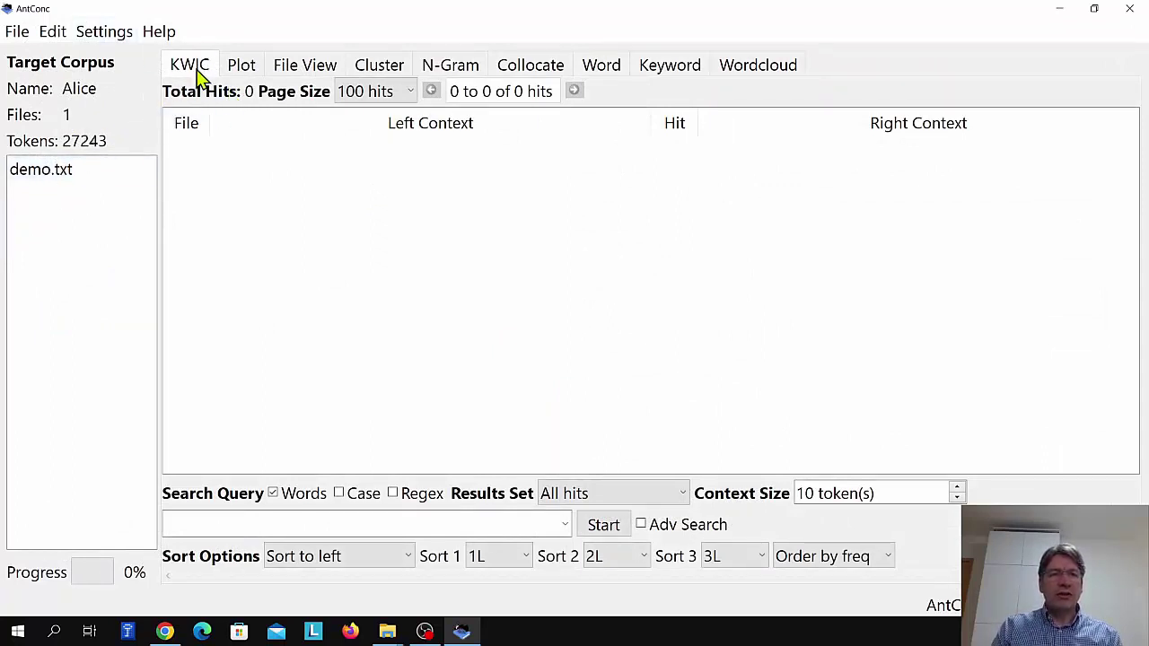
pyautogui.click(207, 523)
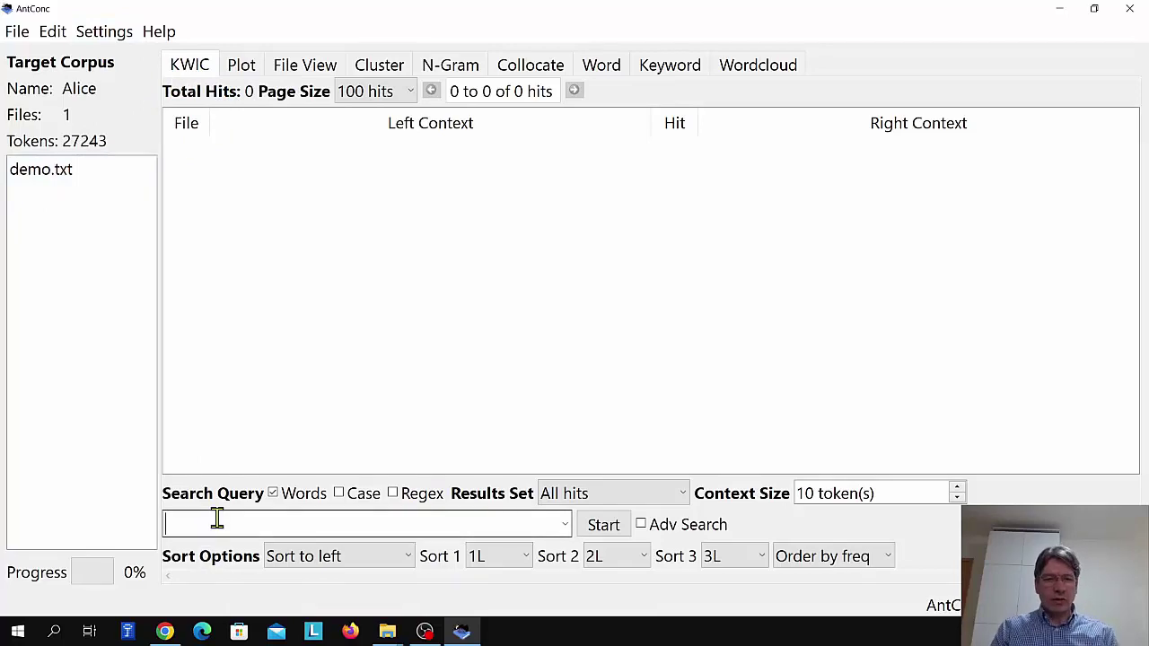
pyautogui.write('Alice')
pyautogui.press('Return')
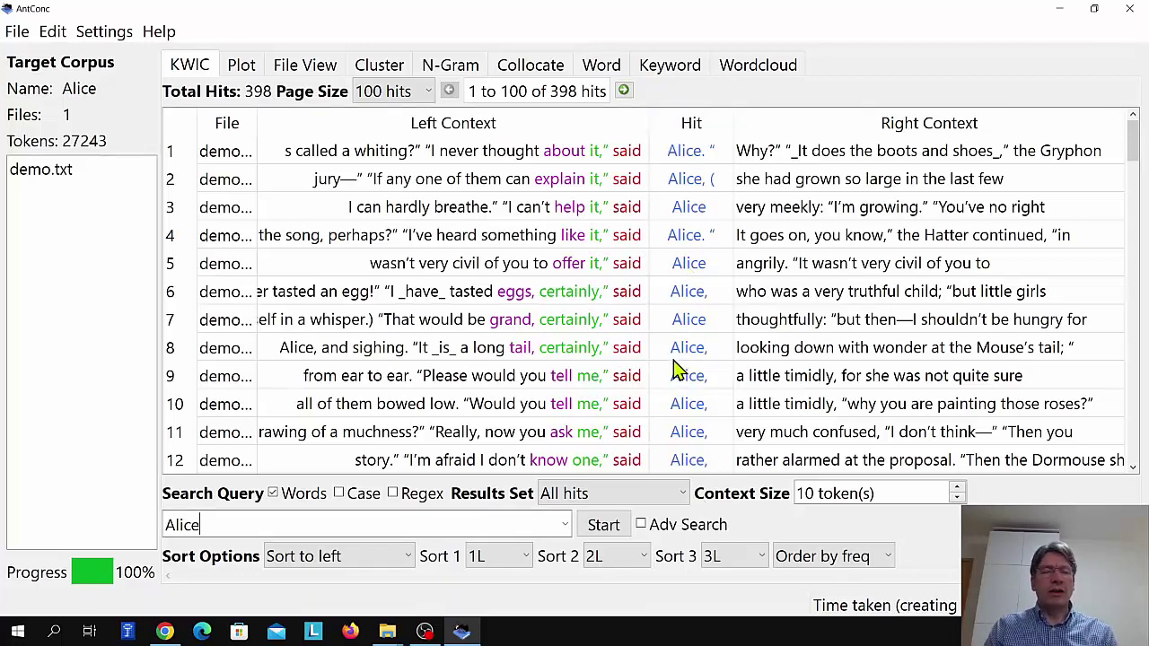
# Reopen the Corpus Manager and load temp.db from the User list as the target corpus in the main window.
pyautogui.click(24, 34)
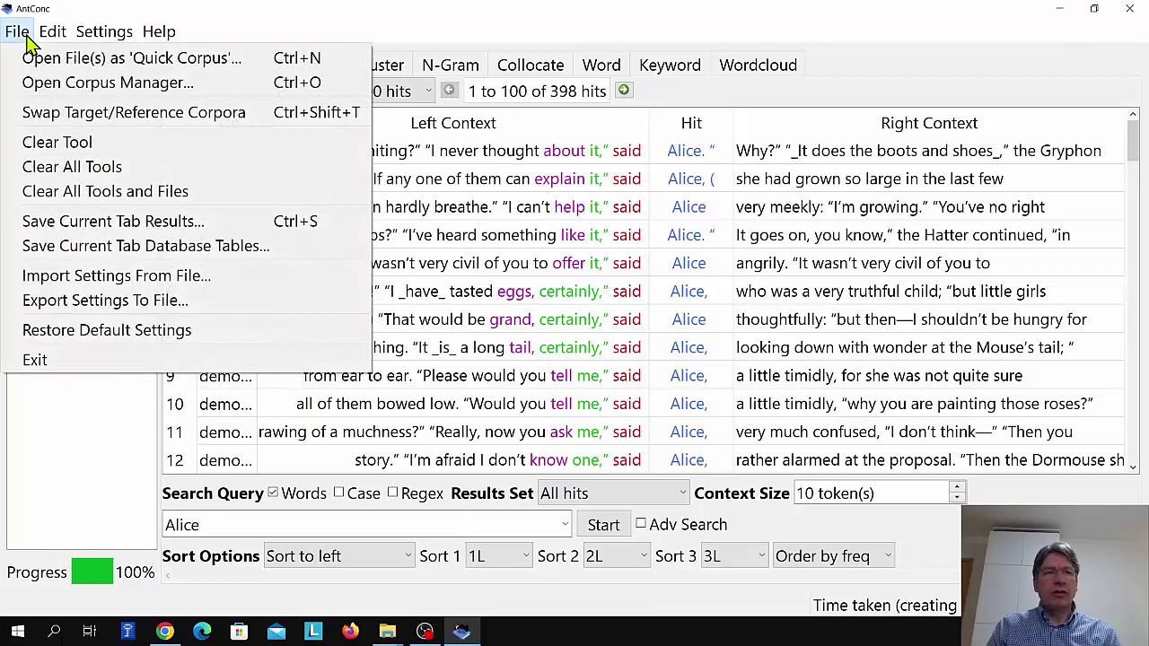
pyautogui.click(50, 85)
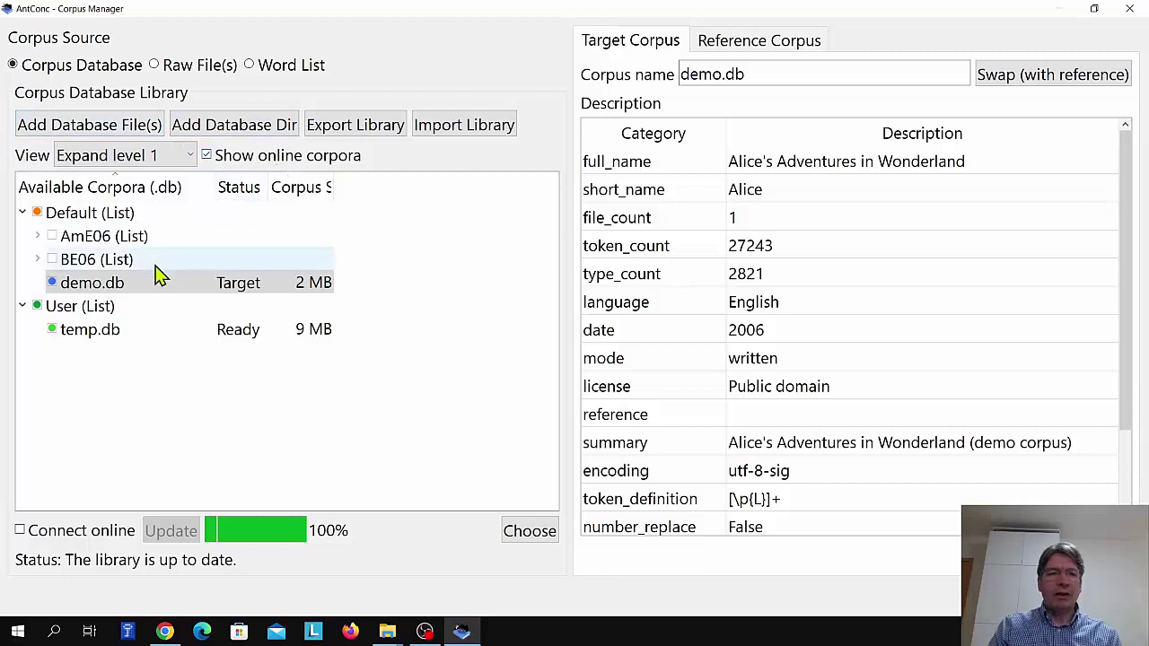
pyautogui.click(102, 332)
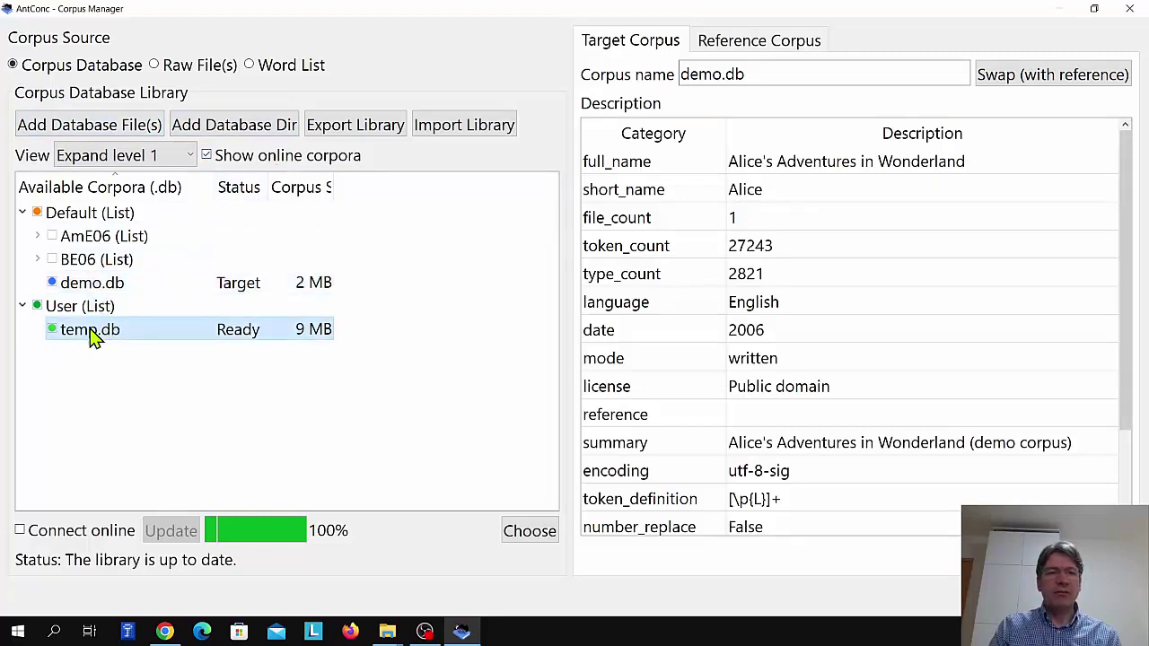
pyautogui.click(530, 531)
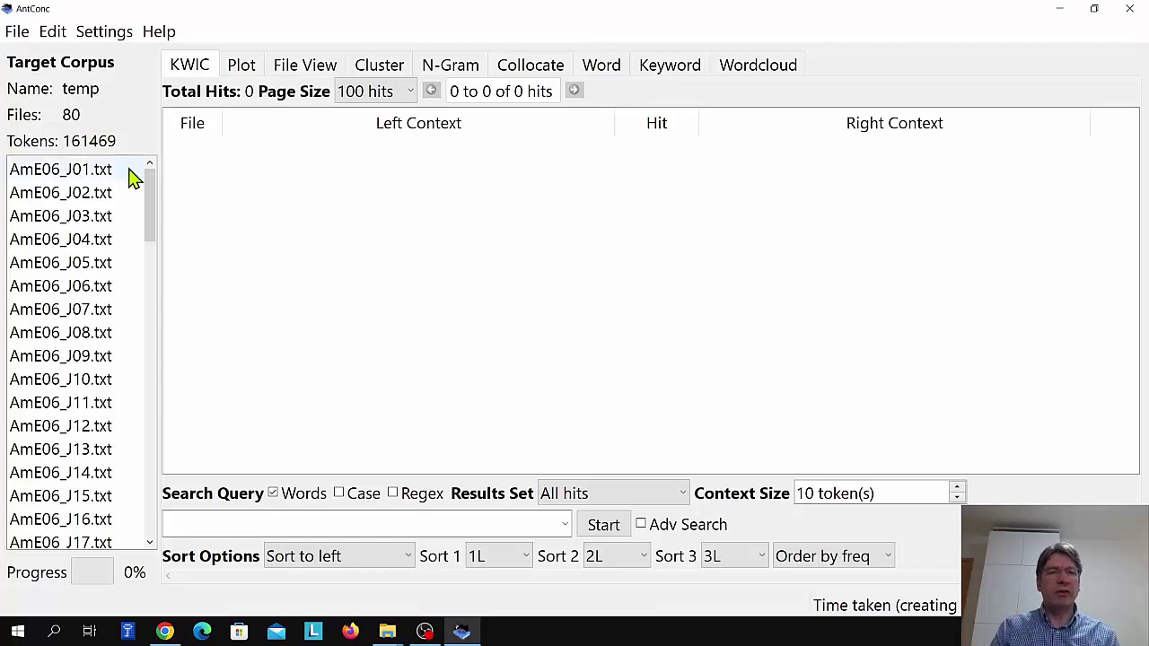
# Run a KWIC search for "process" in the temp corpus.
pyautogui.moveTo(149, 188)
pyautogui.mouseDown()
pyautogui.moveTo(135, 469)
pyautogui.moveTo(130, 186)
pyautogui.mouseUp()
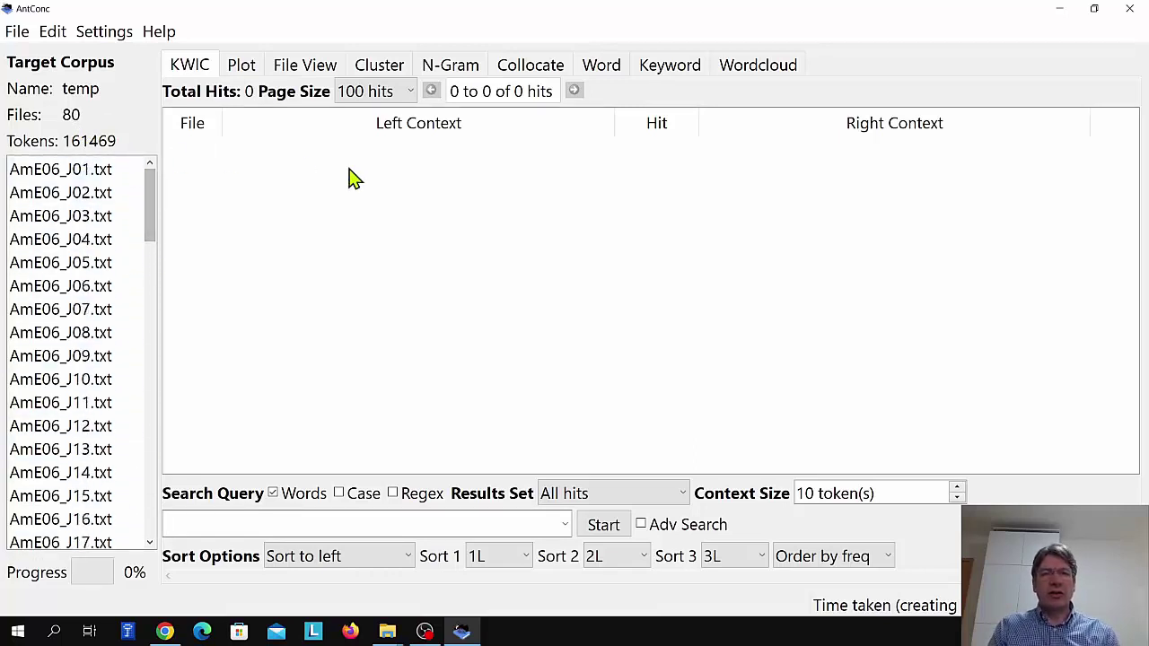
pyautogui.click(280, 524)
pyautogui.write('process')
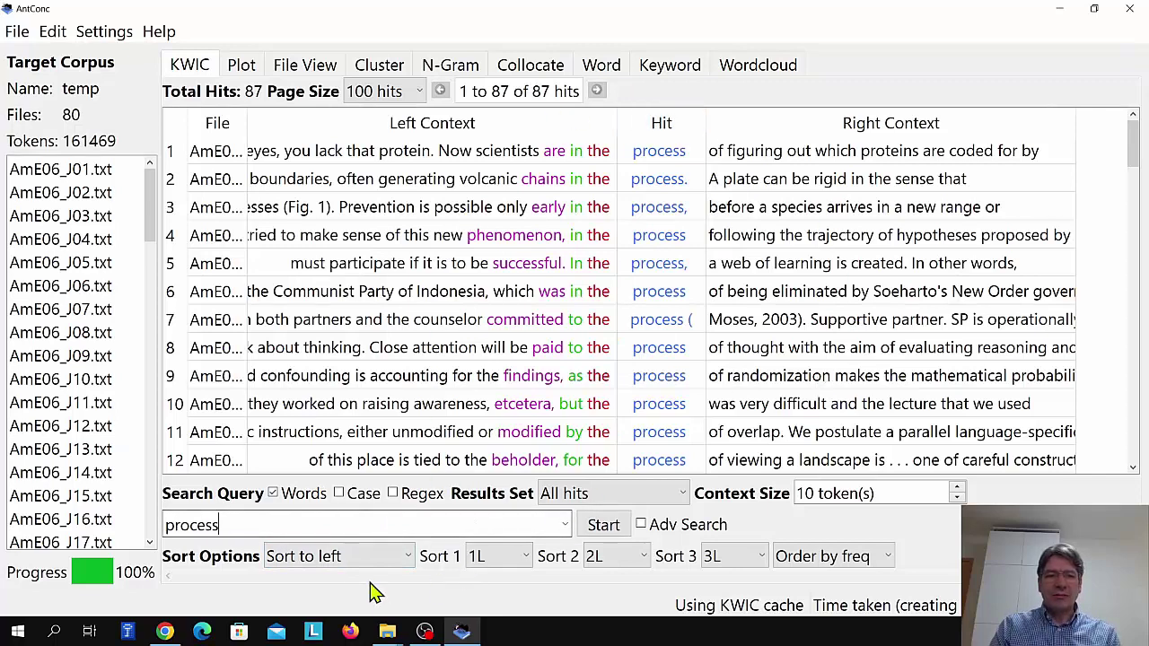
# Change the concordance sort option to "Sort to right" and rerun the "process" search.
pyautogui.click(359, 557)
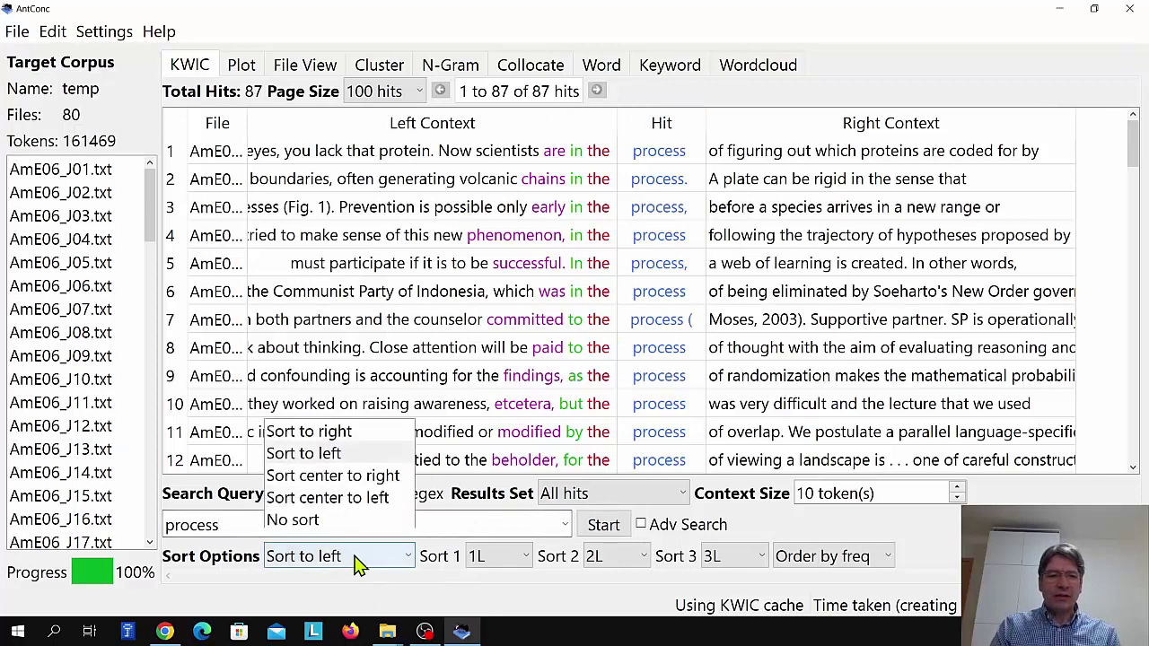
pyautogui.click(359, 422)
pyautogui.click(606, 526)
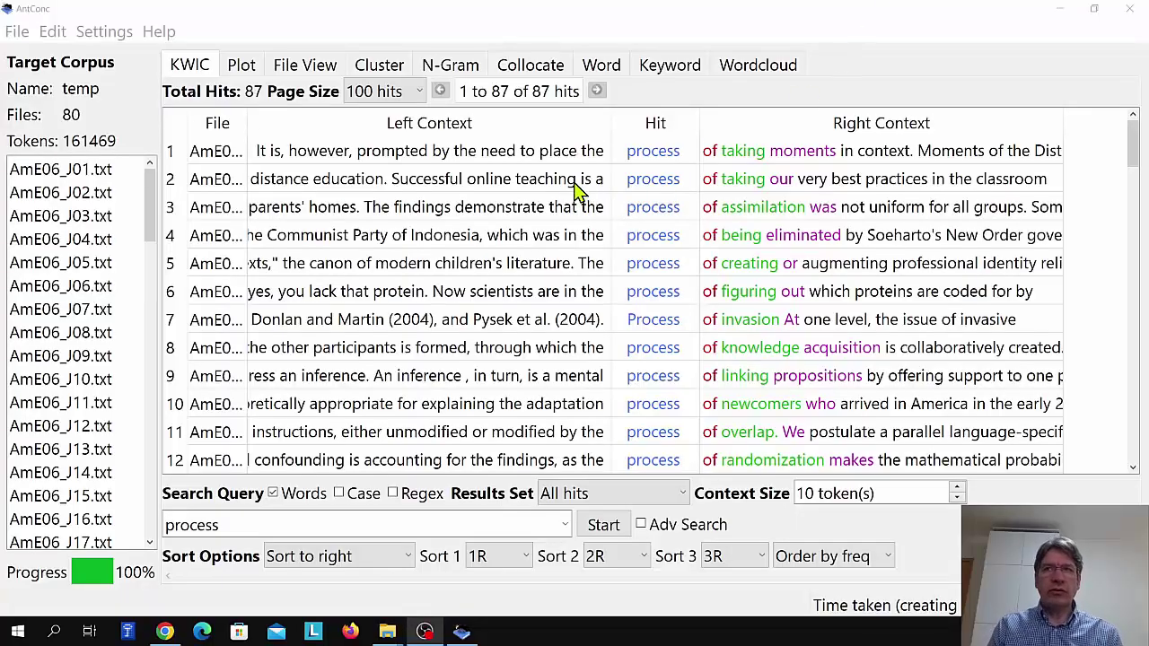
# Clear all tools and files, and reopen the Corpus Manager.
pyautogui.click(17, 35)
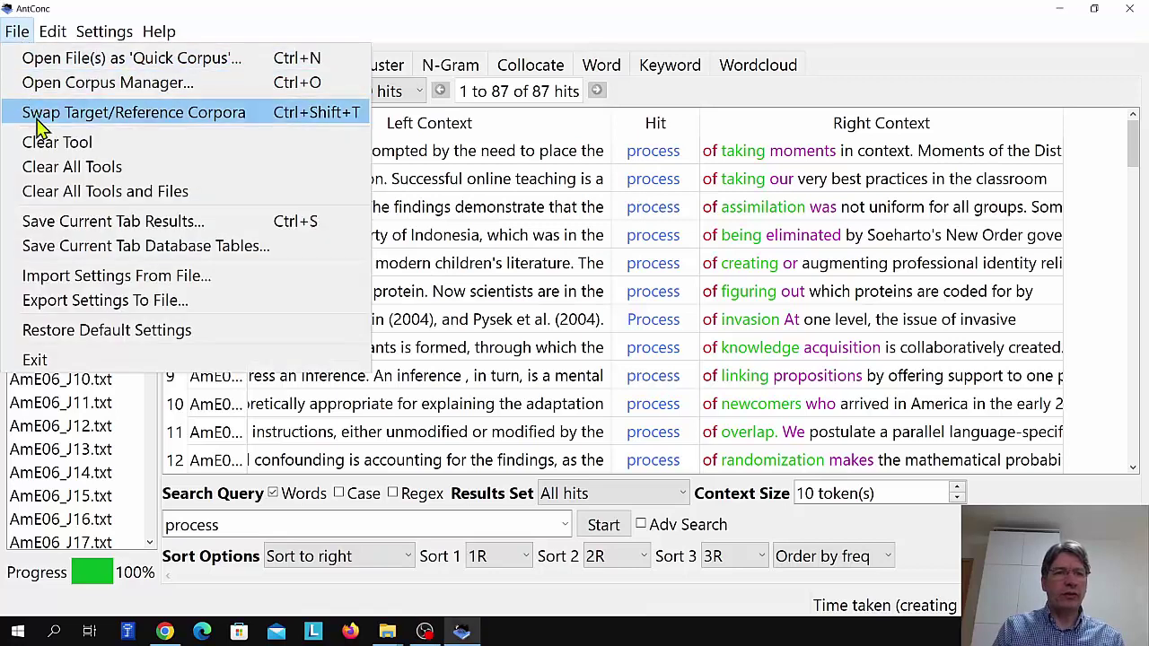
pyautogui.click(56, 193)
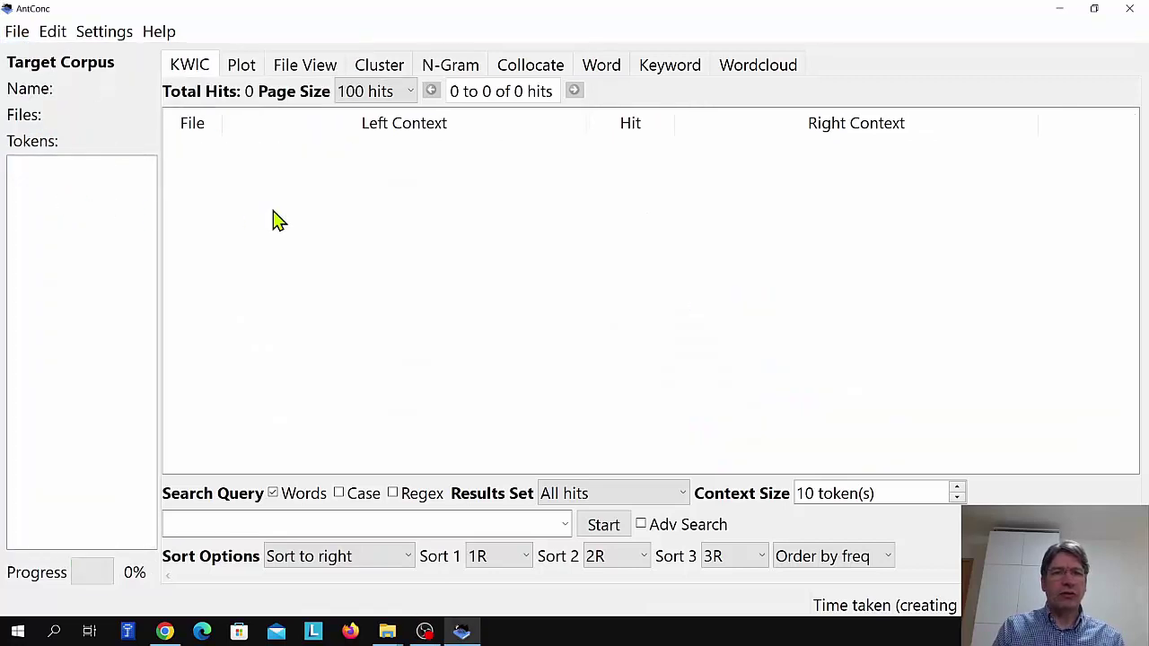
pyautogui.click(18, 36)
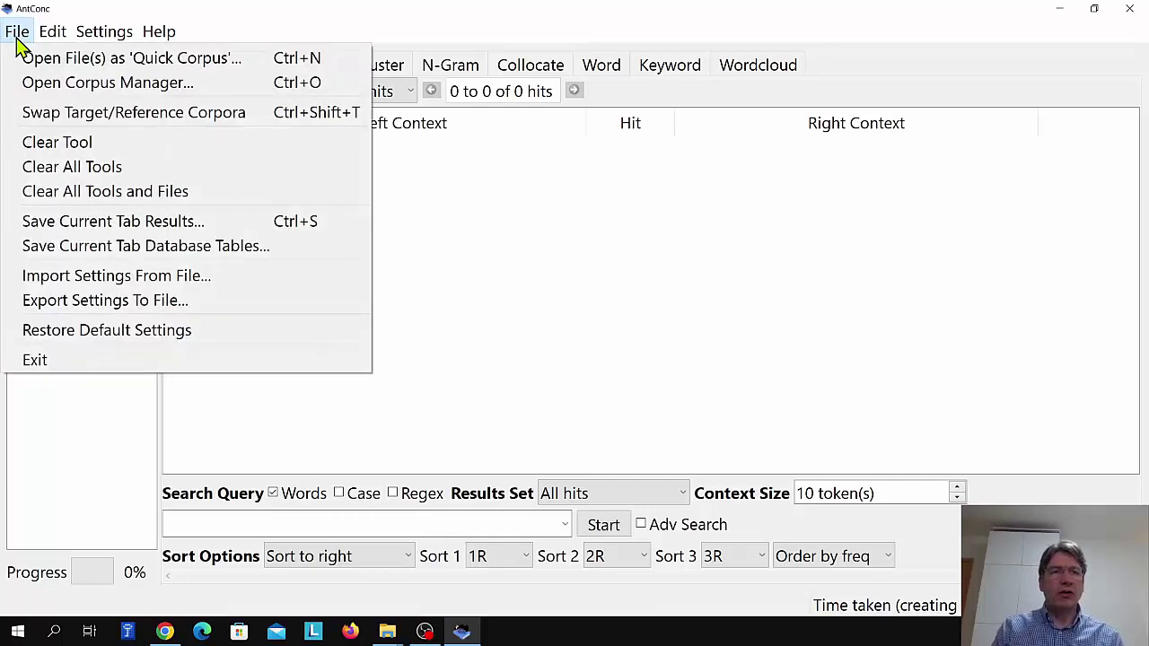
pyautogui.click(45, 83)
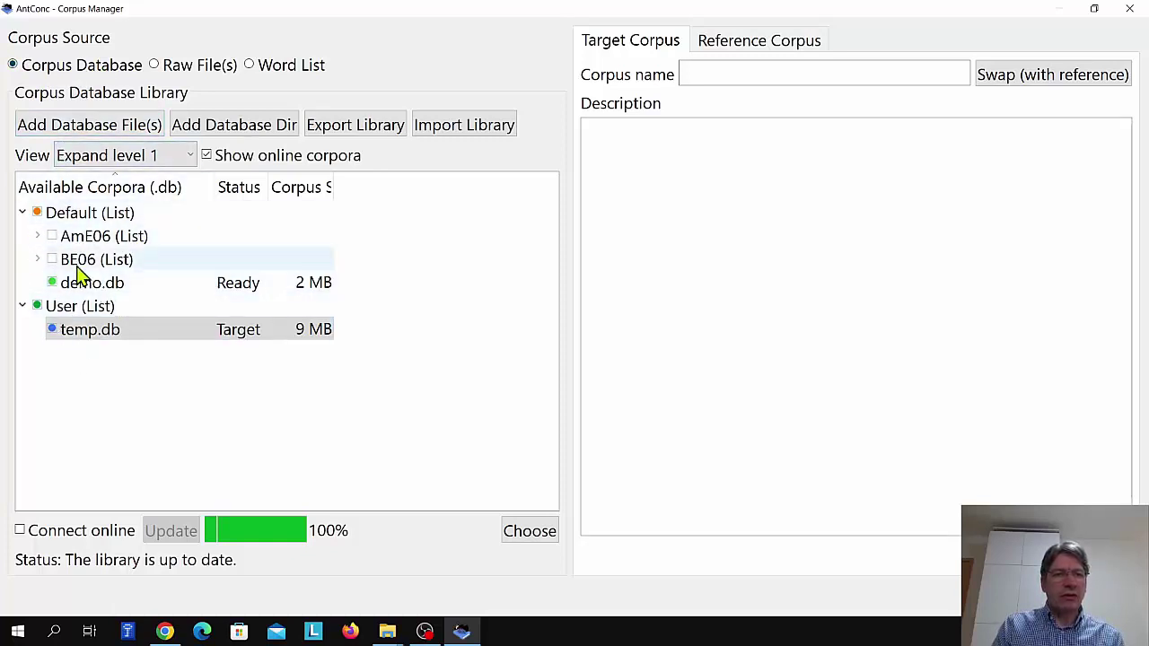
# Expand the AmE06 list and widen the library columns so the full database names, Status and Corpus Size are readable.
pyautogui.click(38, 237)
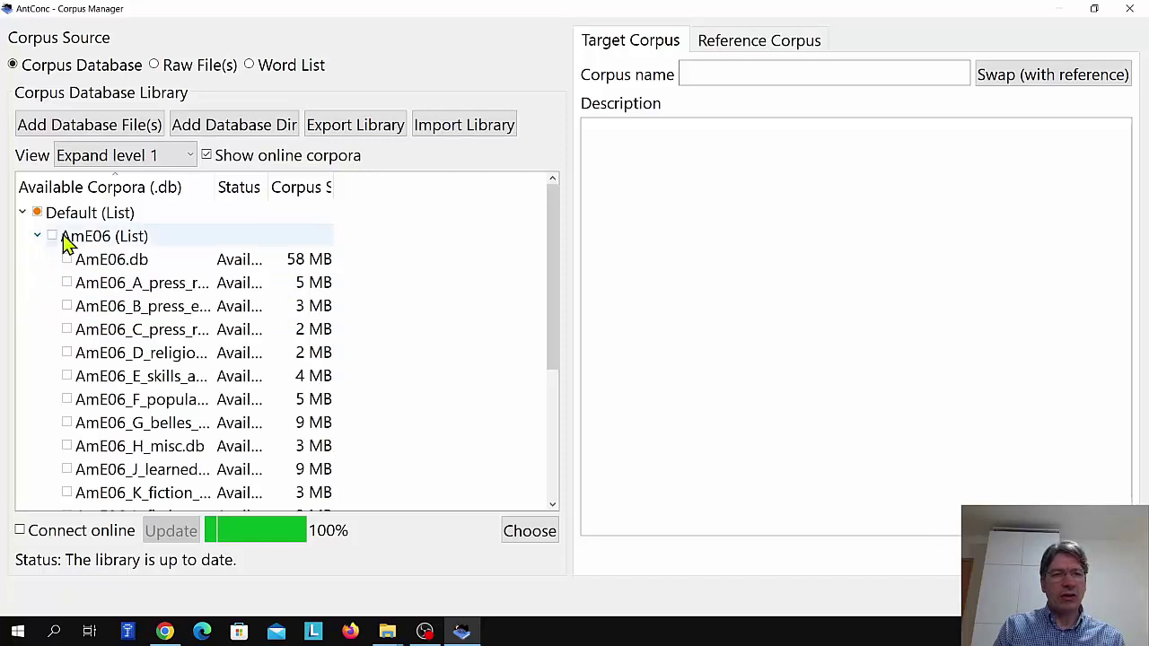
pyautogui.scroll(-1, 403, 267)
pyautogui.scroll(1, 400, 266)
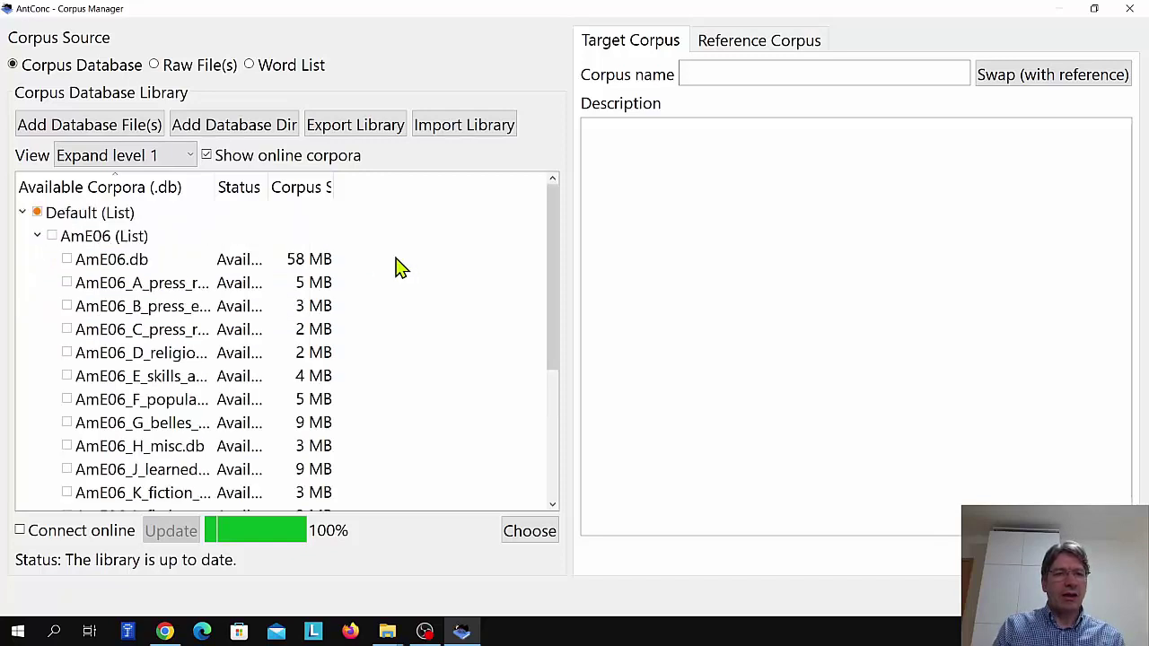
pyautogui.click(38, 237)
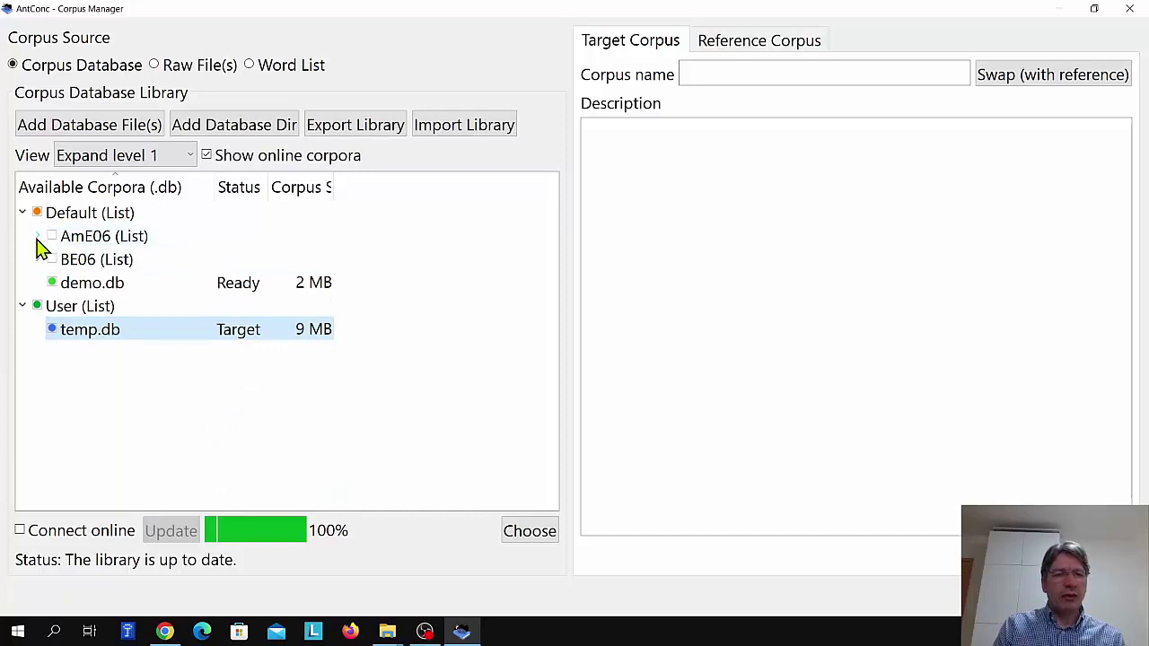
pyautogui.click(37, 237)
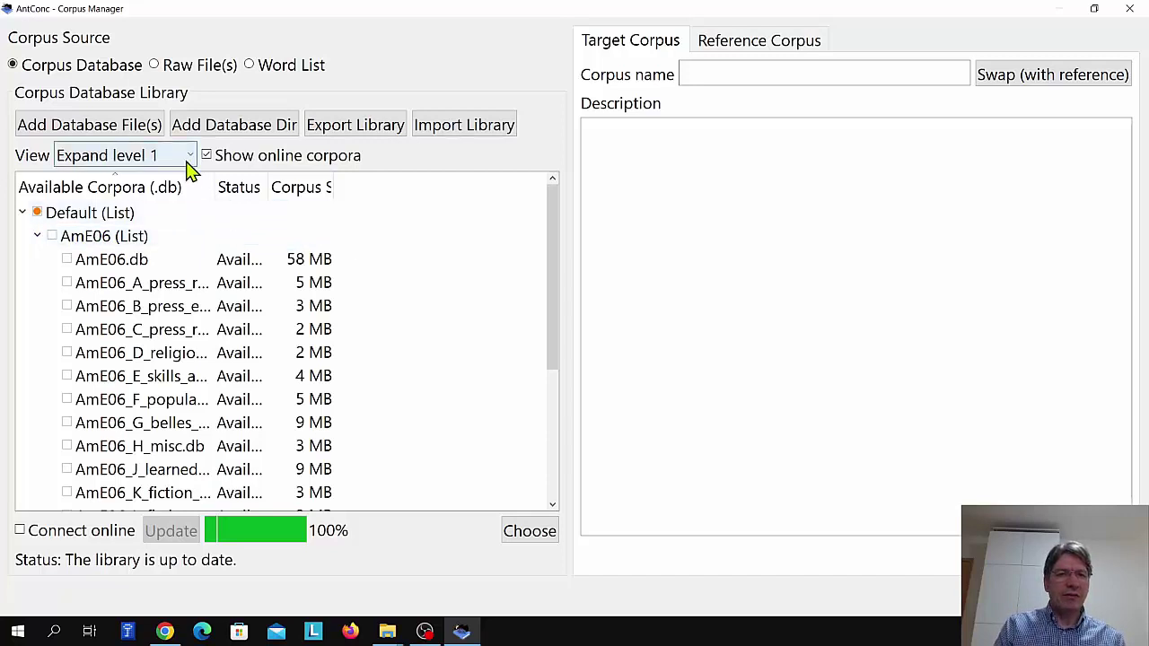
pyautogui.click(203, 186)
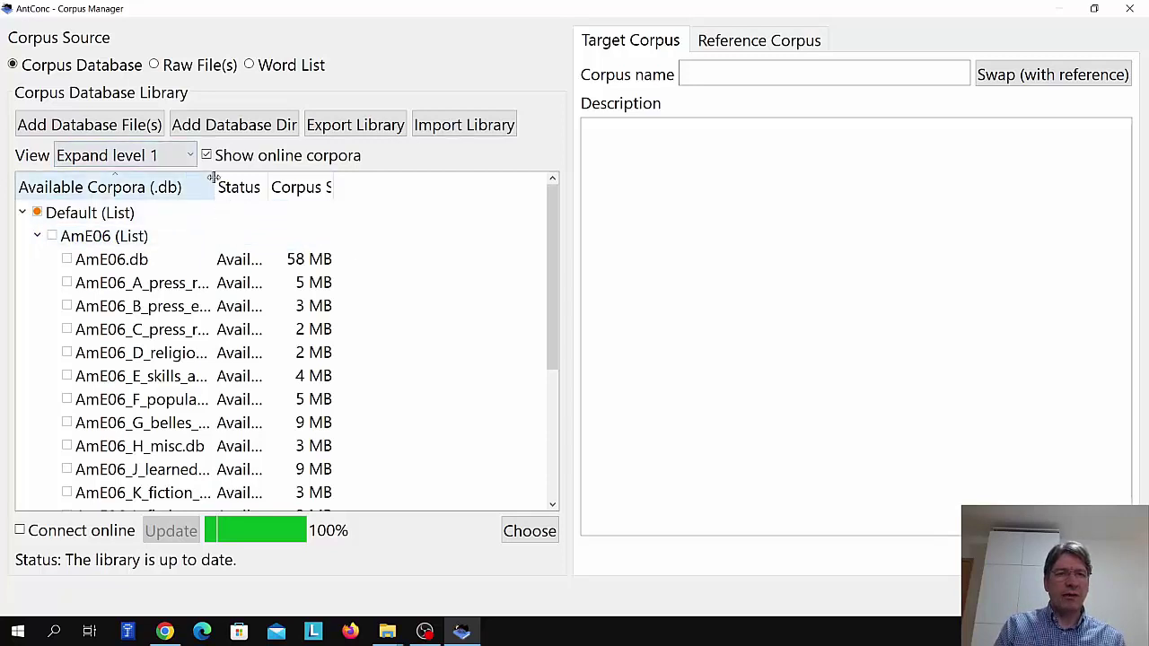
pyautogui.moveTo(214, 177); pyautogui.dragTo(420, 190)
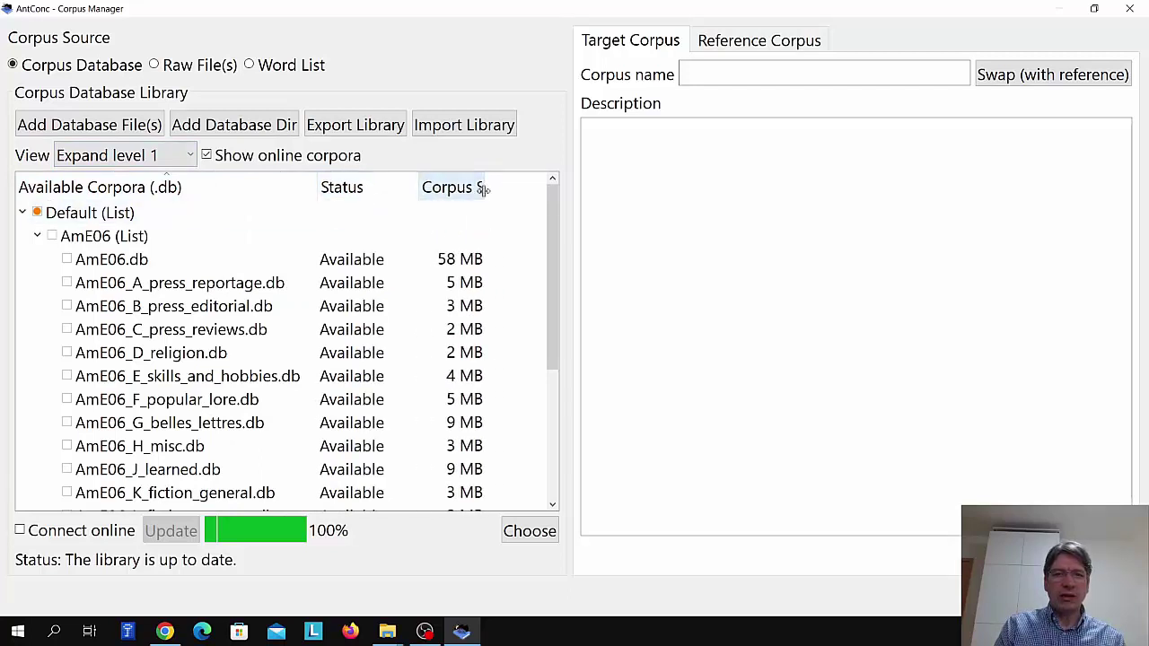
pyautogui.moveTo(482, 187); pyautogui.dragTo(559, 261)
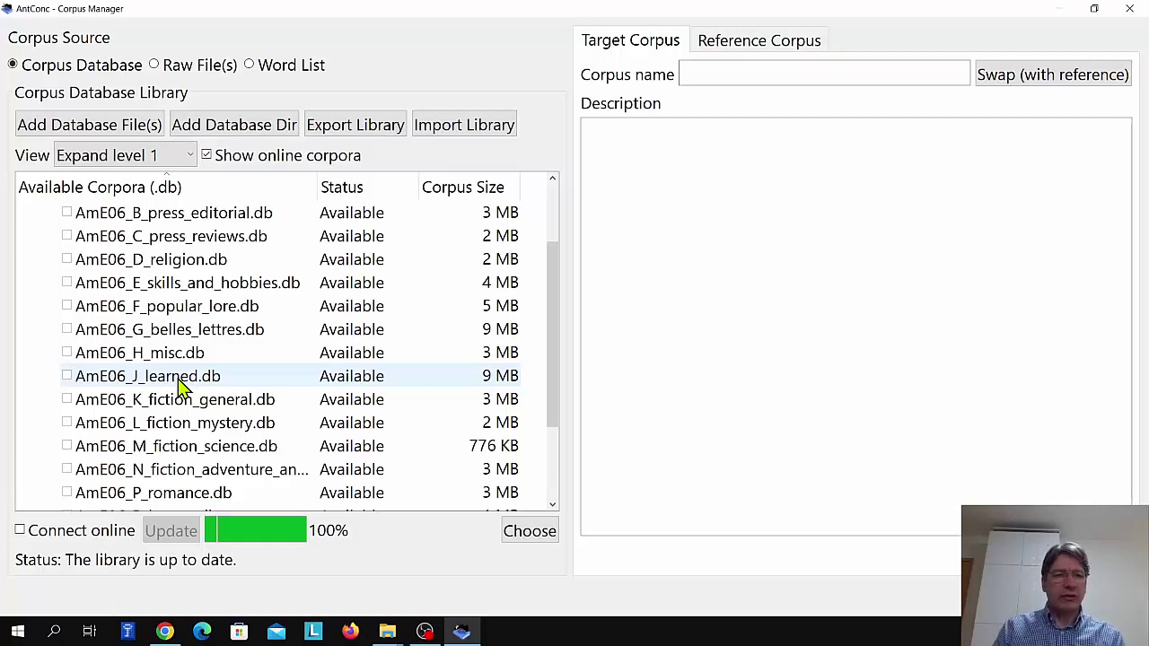
# Mark AmE06_J_learned.db for download, enable the online connection, and update the library to fetch it.
pyautogui.click(67, 377)
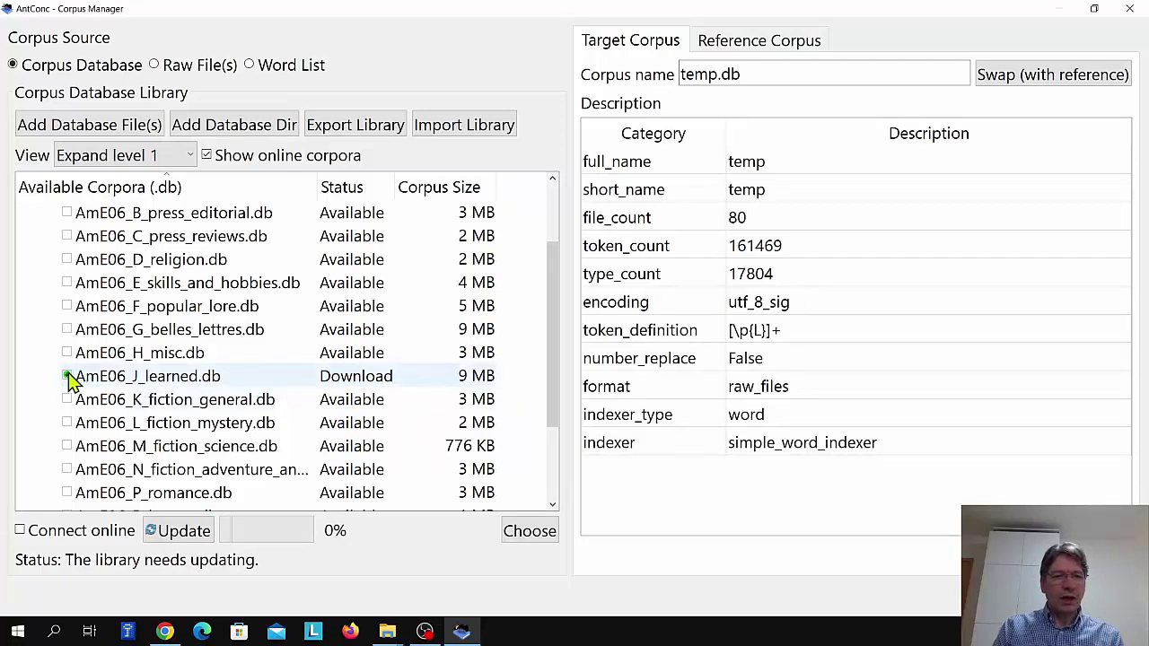
pyautogui.click(19, 531)
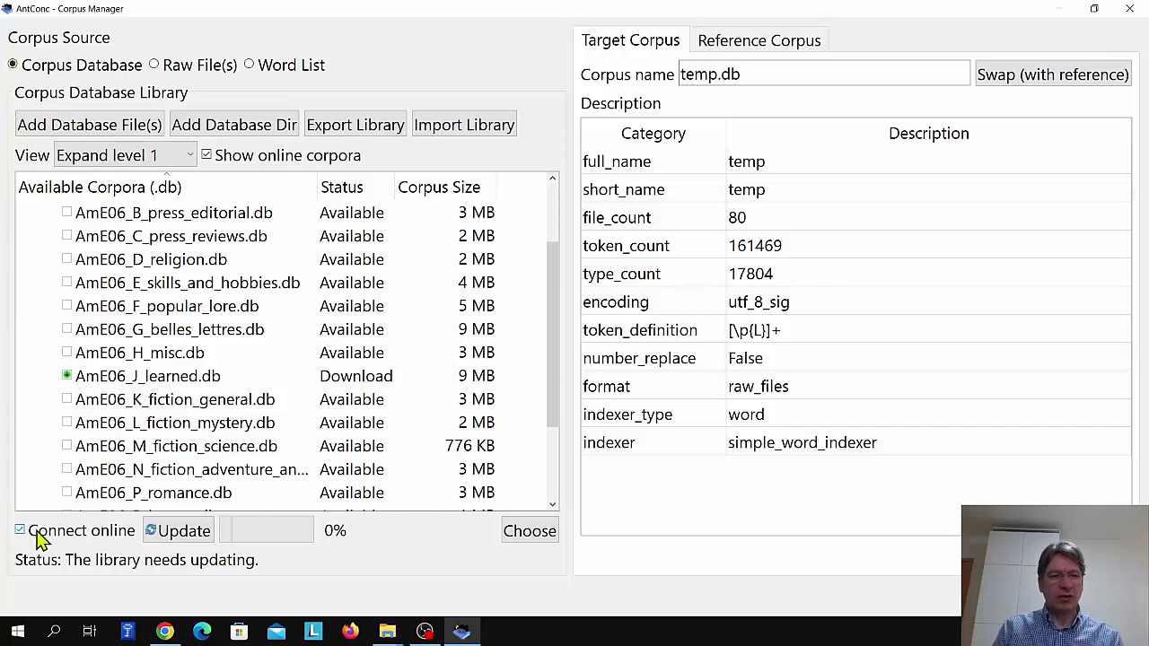
pyautogui.click(184, 531)
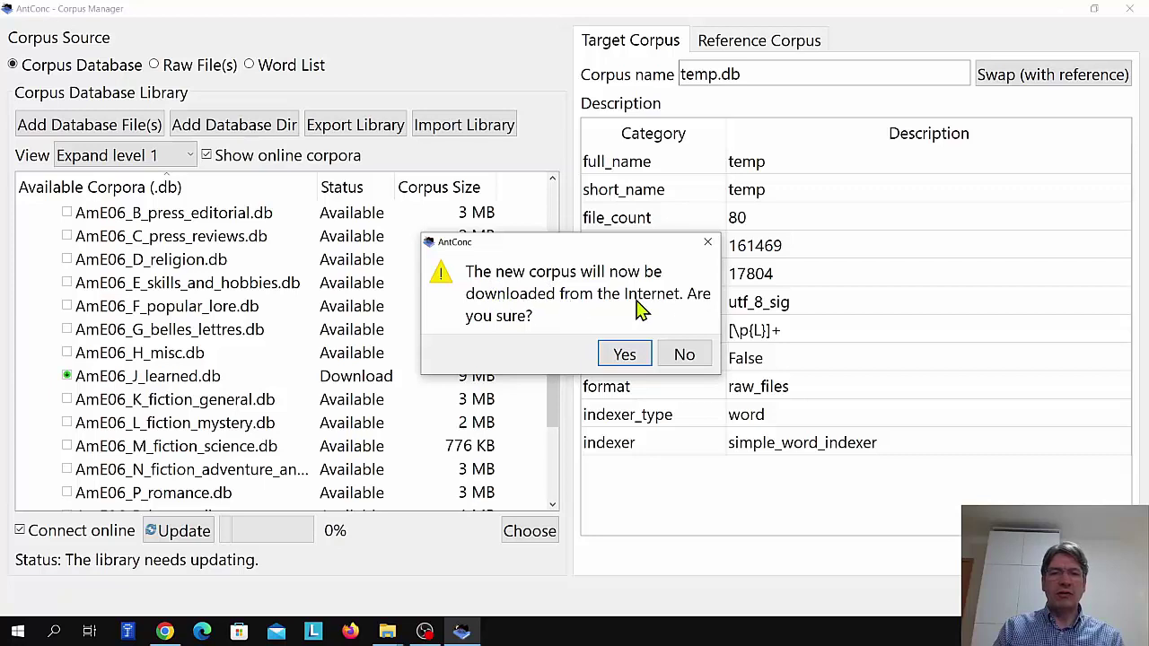
pyautogui.click(624, 355)
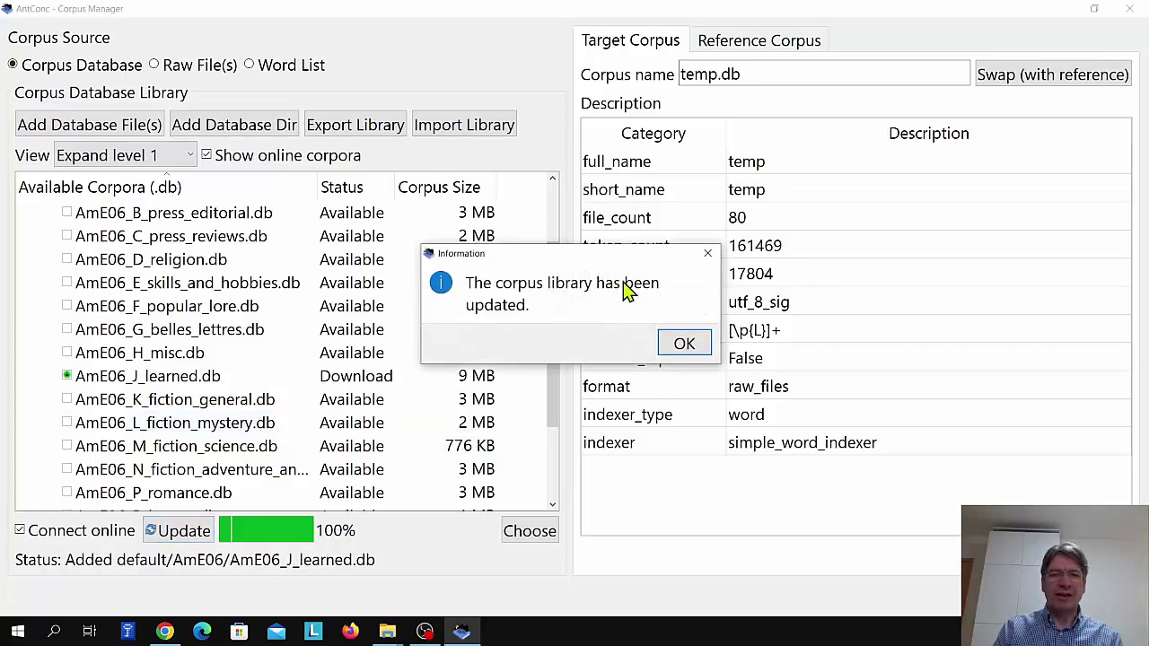
pyautogui.click(682, 346)
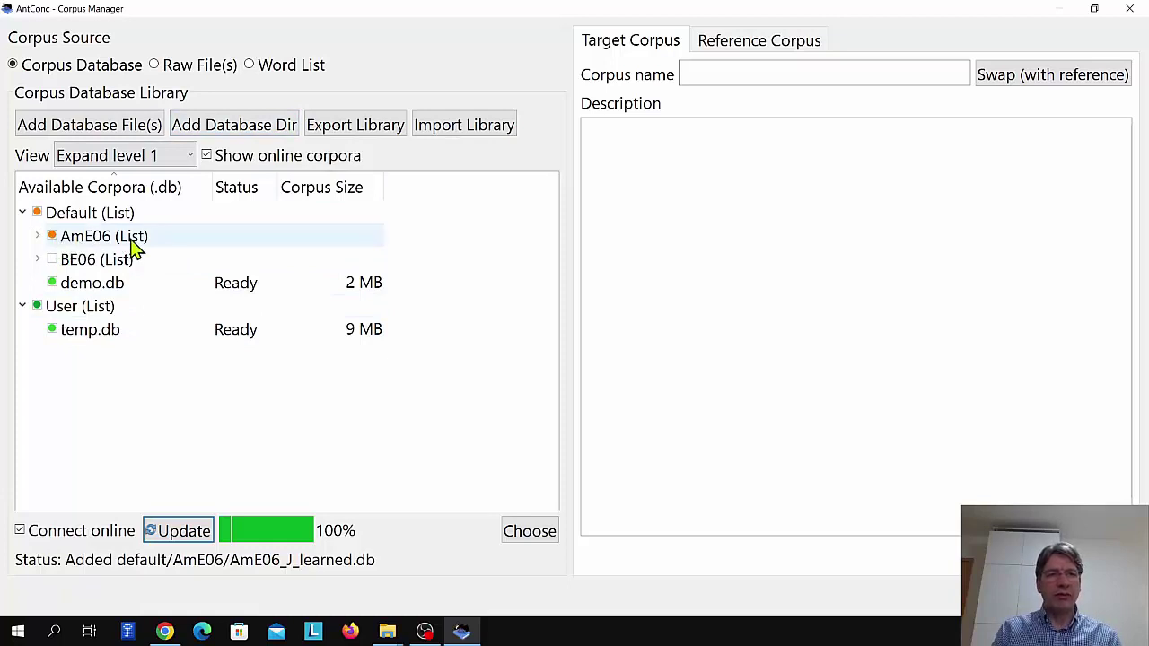
# Choose AmE06_J_learned.db from the AmE06 list, with its name column widened, as the target corpus and return to the main window.
pyautogui.click(39, 237)
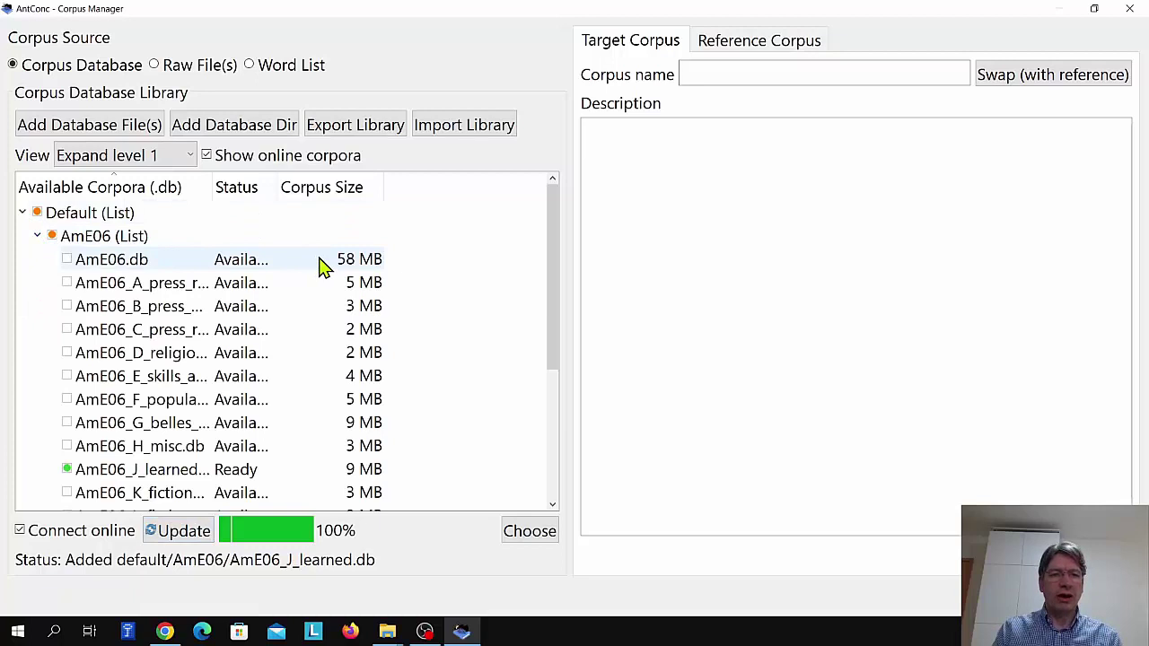
pyautogui.scroll(-1, 436, 249)
pyautogui.scroll(1, 436, 249)
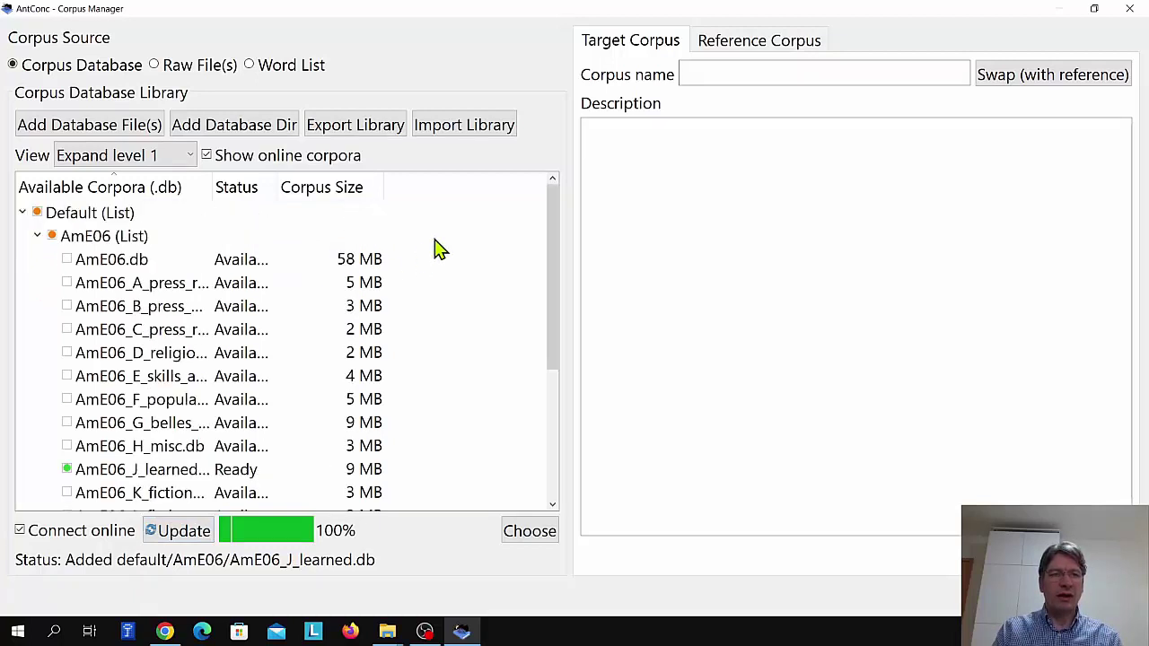
pyautogui.scroll(-3, 436, 249)
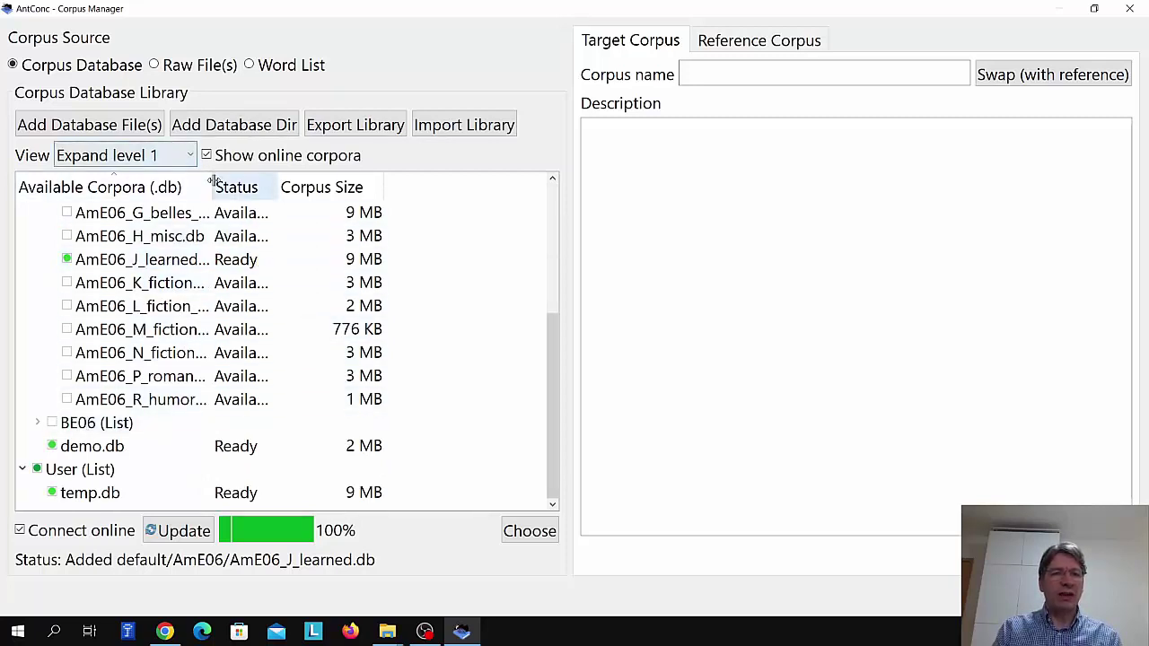
pyautogui.moveTo(214, 186); pyautogui.dragTo(298, 213)
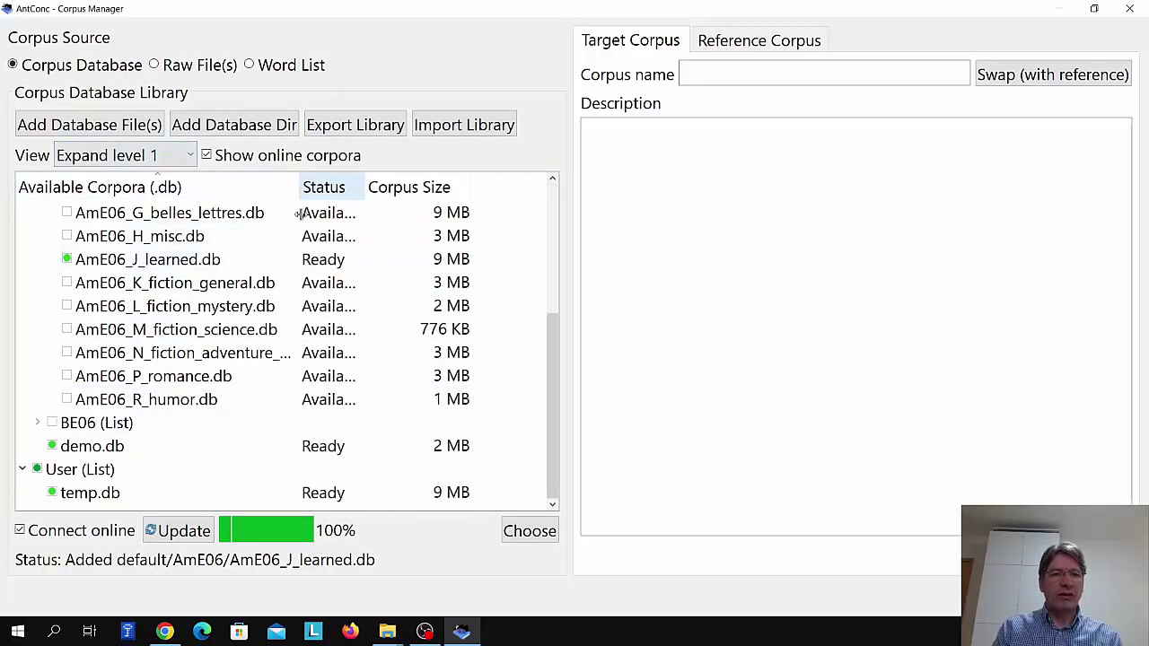
pyautogui.click(159, 260)
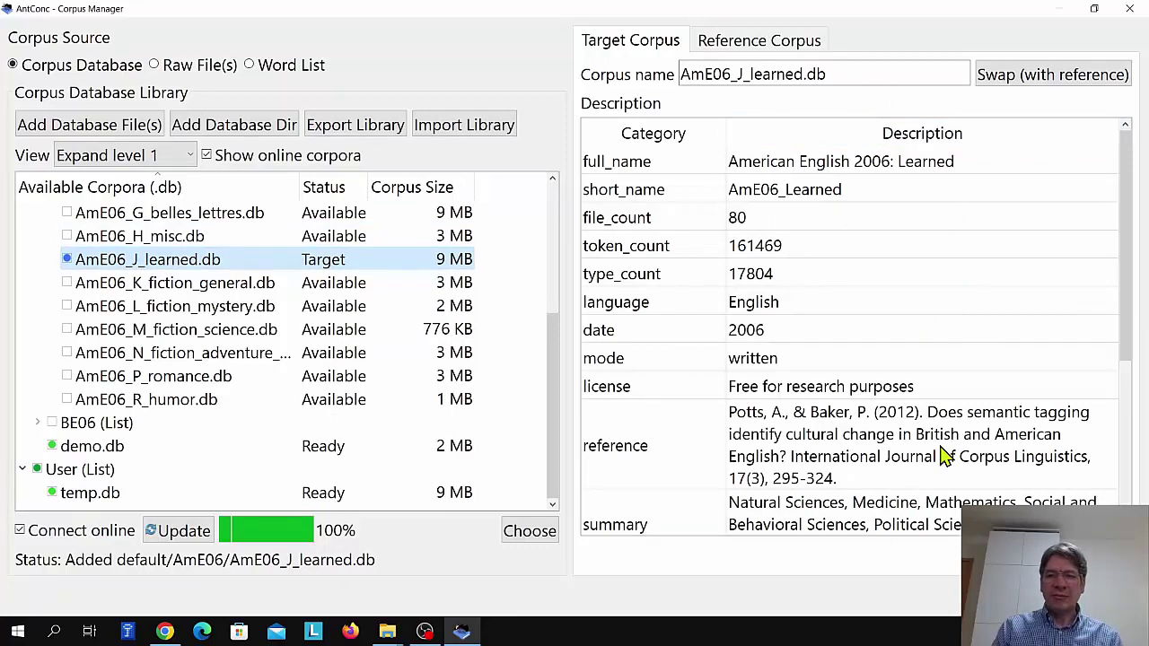
pyautogui.click(978, 558)
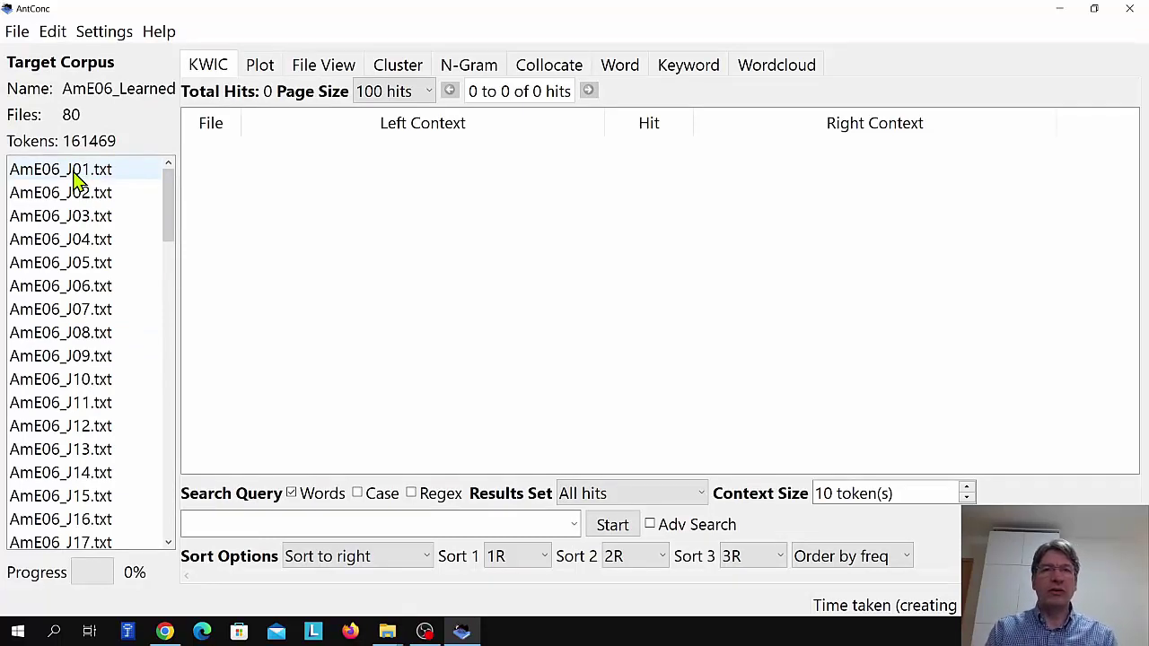
# Reopen the Corpus Manager and unset AmE06_J_learned.db as the target corpus.
pyautogui.click(17, 31)
pyautogui.click(104, 101)
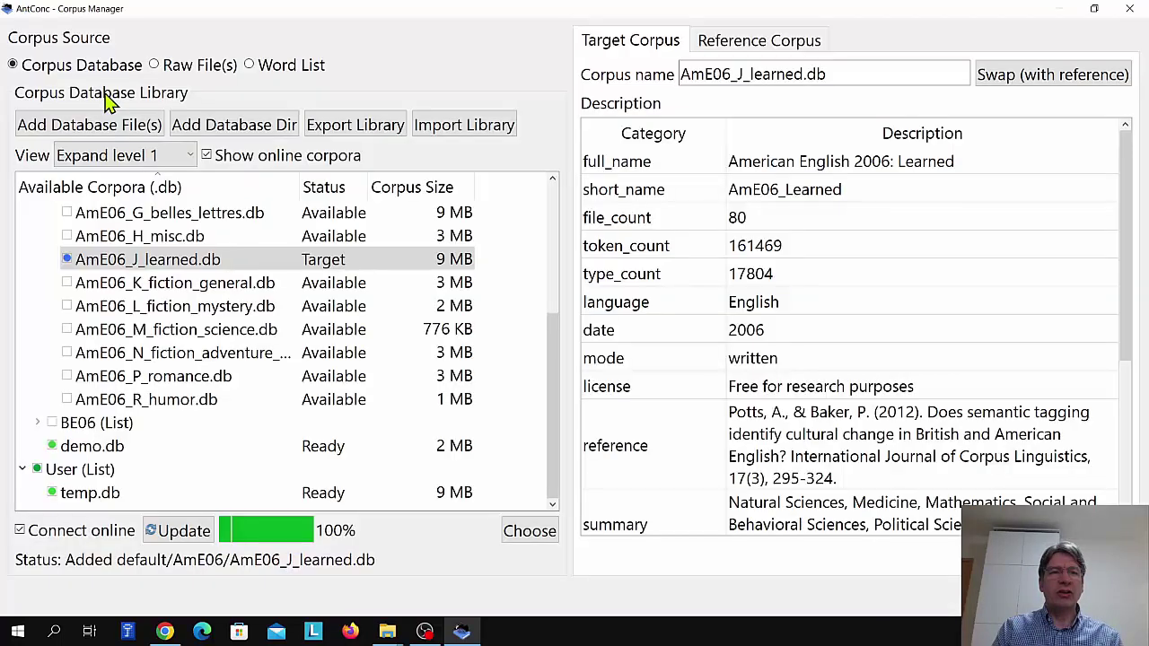
pyautogui.scroll(3, 155, 352)
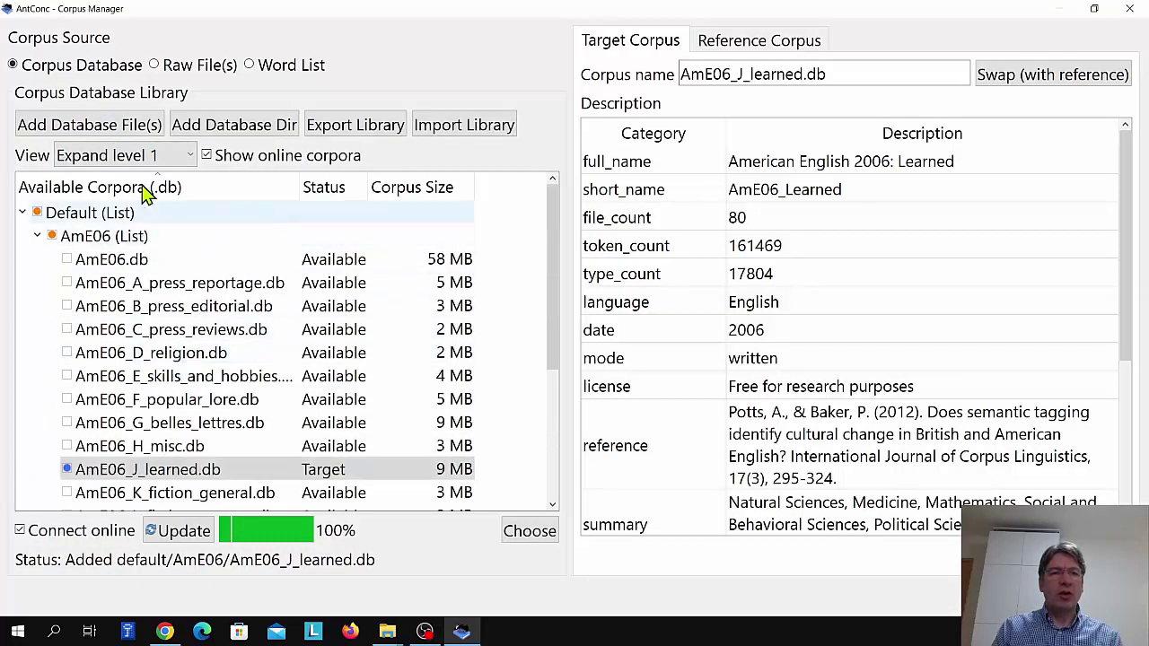
pyautogui.scroll(-3, 148, 300)
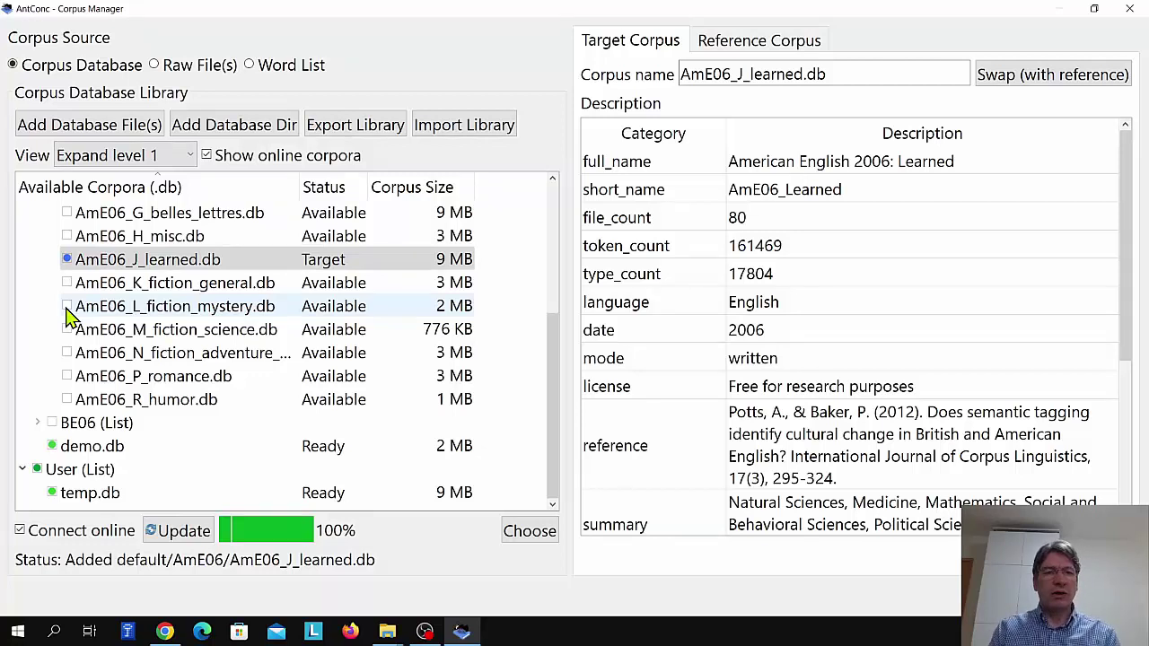
pyautogui.click(66, 260)
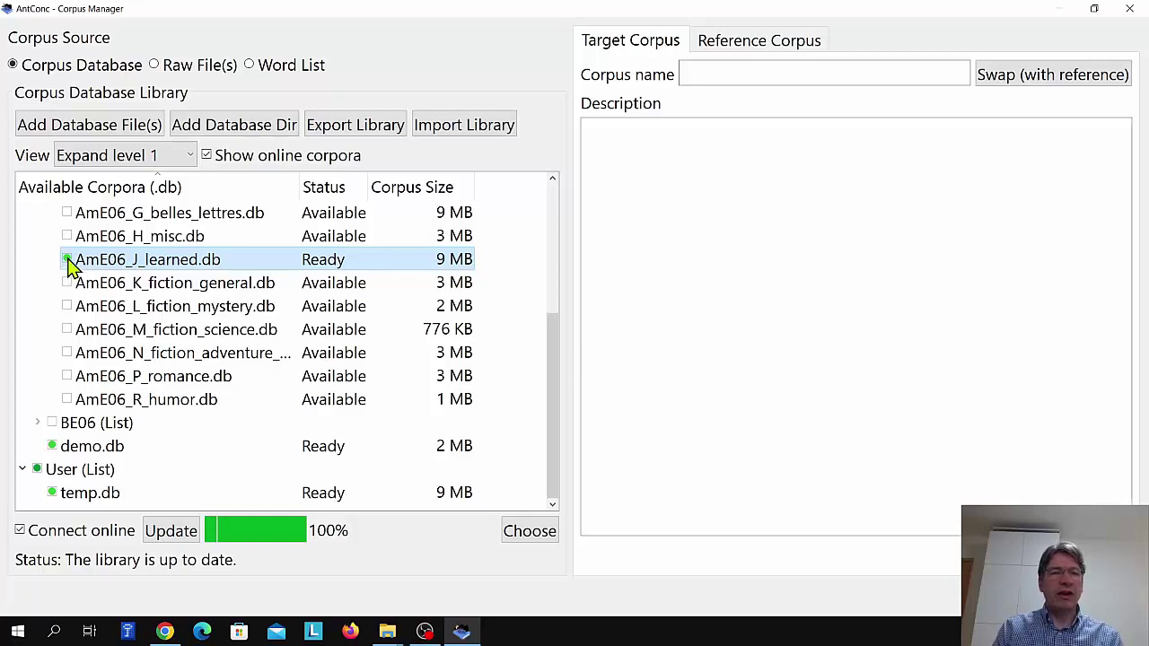
# Cycle AmE06_J_learned.db through the Delete, Ready and Target statuses, returning it to Ready without updating the library.
pyautogui.click(66, 259)
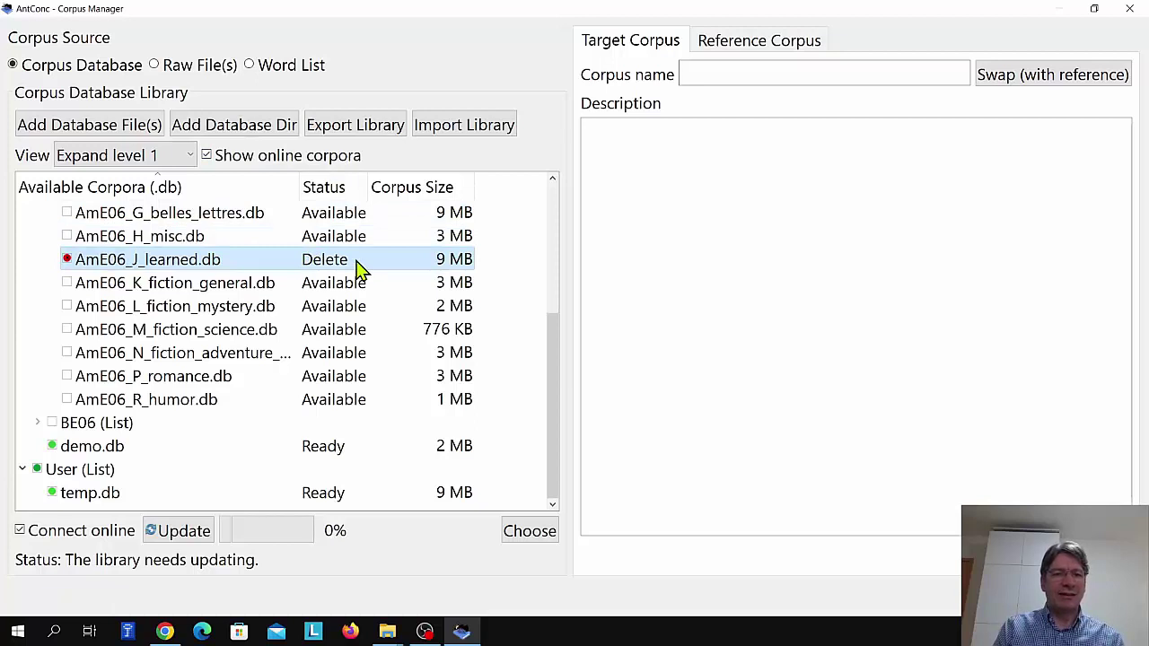
pyautogui.click(67, 259)
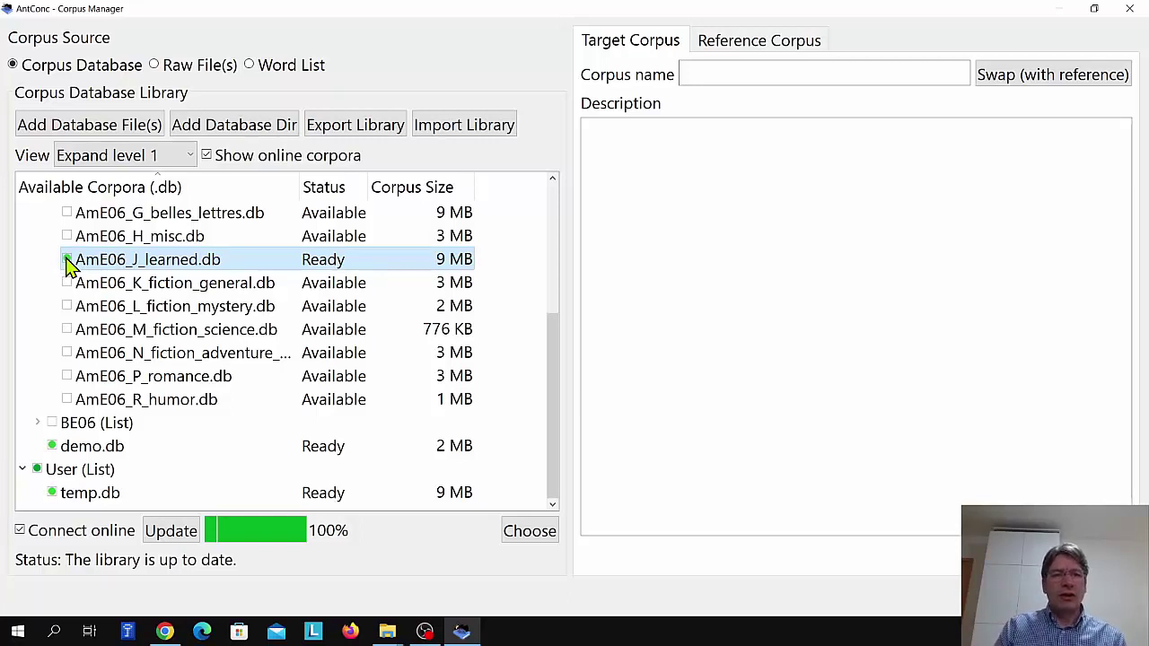
pyautogui.click(108, 262)
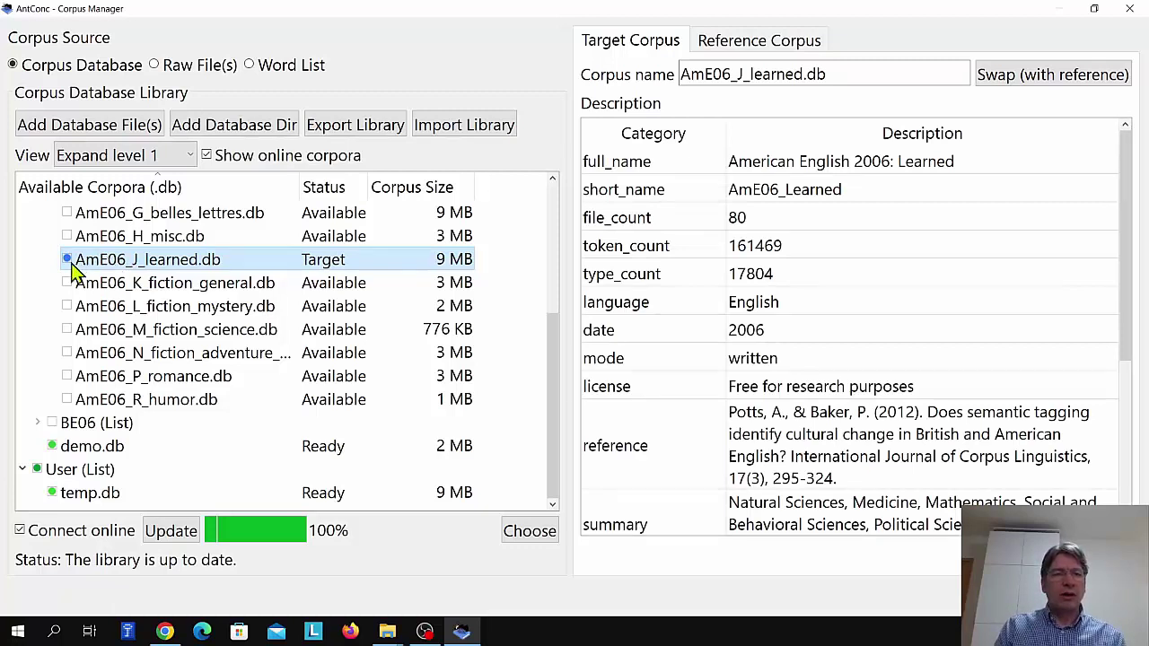
pyautogui.click(67, 260)
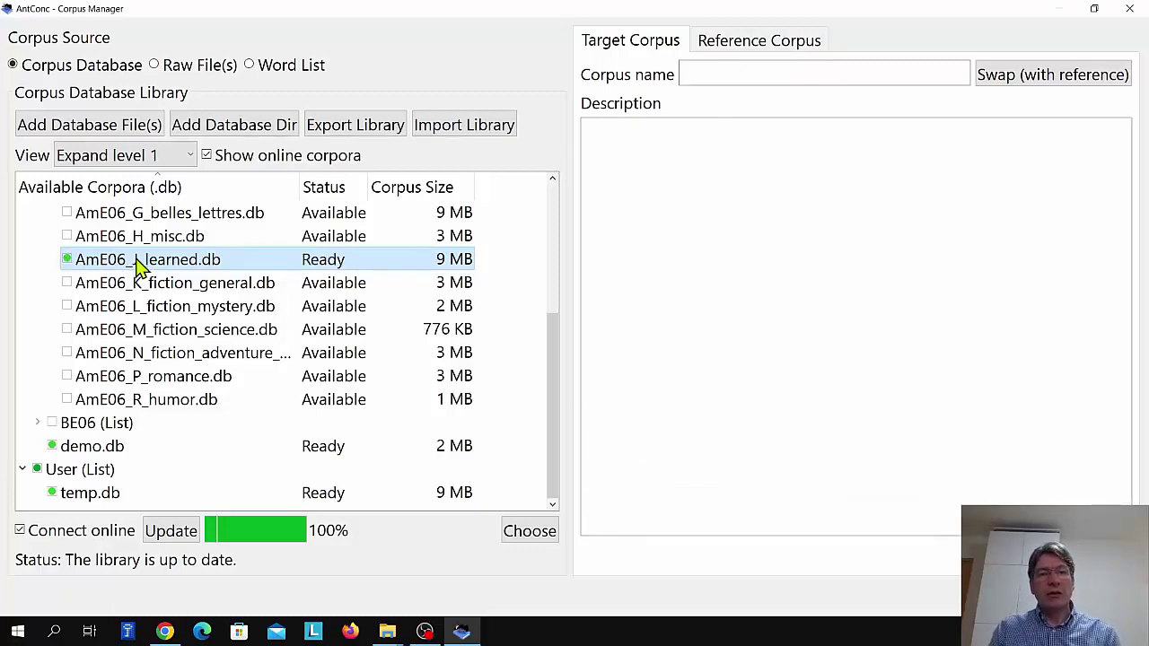
pyautogui.click(67, 260)
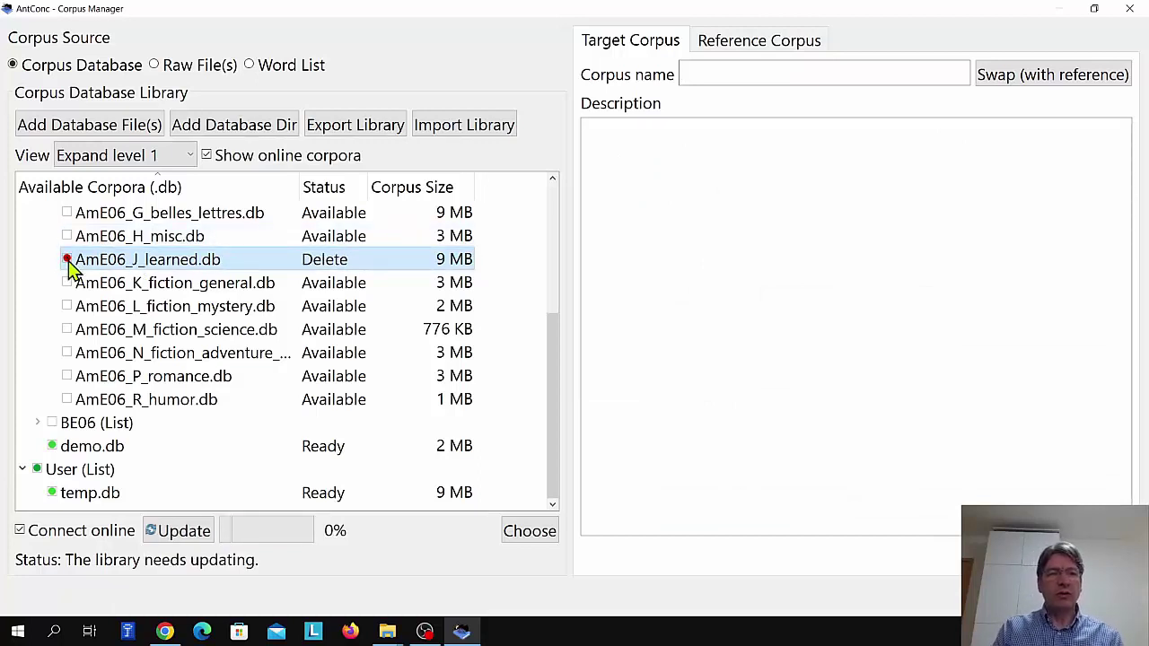
pyautogui.click(67, 259)
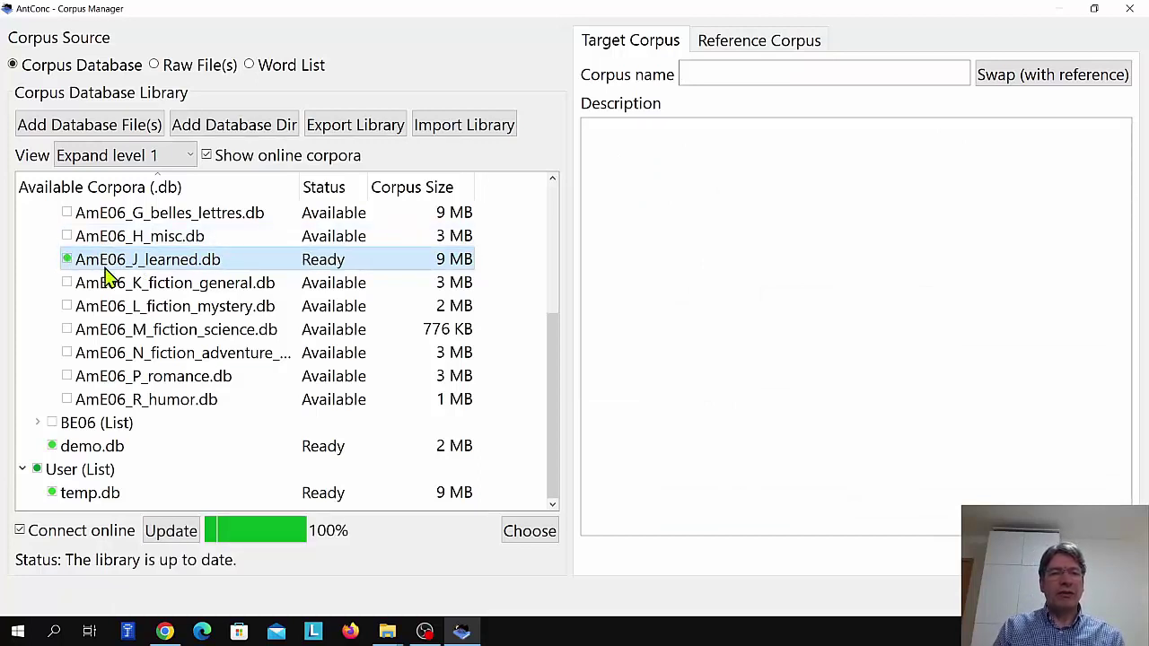
pyautogui.click(102, 285)
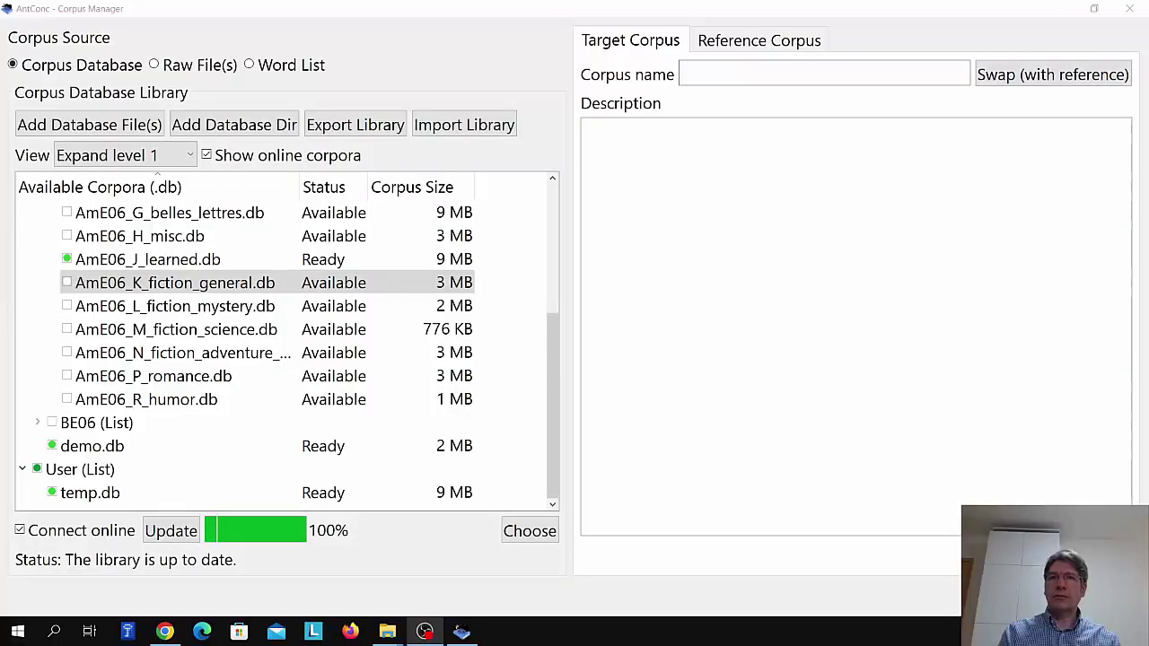
pyautogui.click(333, 283)
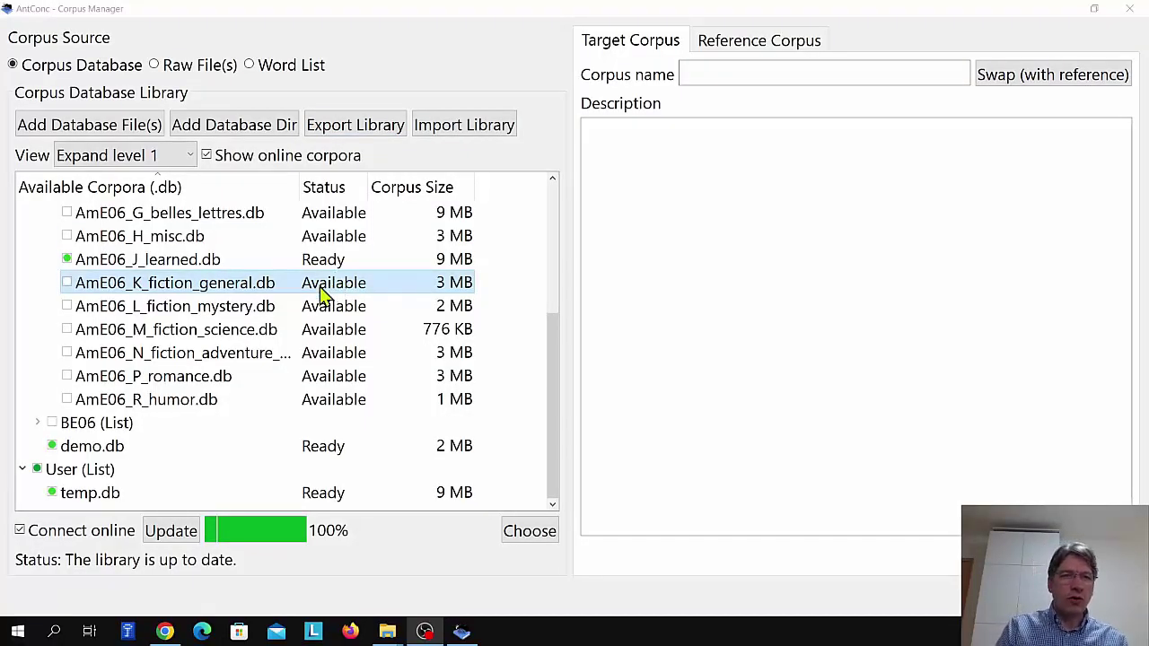
# Switch the corpus source to raw files and name the new corpus "my_demo_corpus".
pyautogui.click(156, 67)
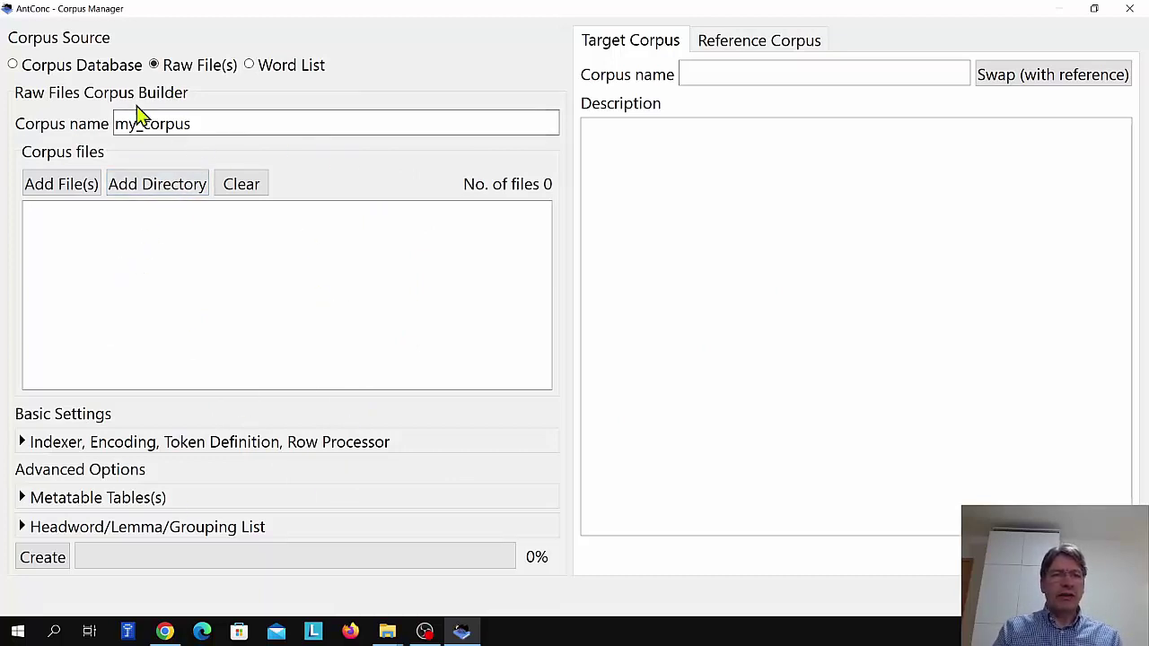
pyautogui.click(114, 123)
pyautogui.moveTo(117, 123); pyautogui.dragTo(224, 123)
pyautogui.write('m')
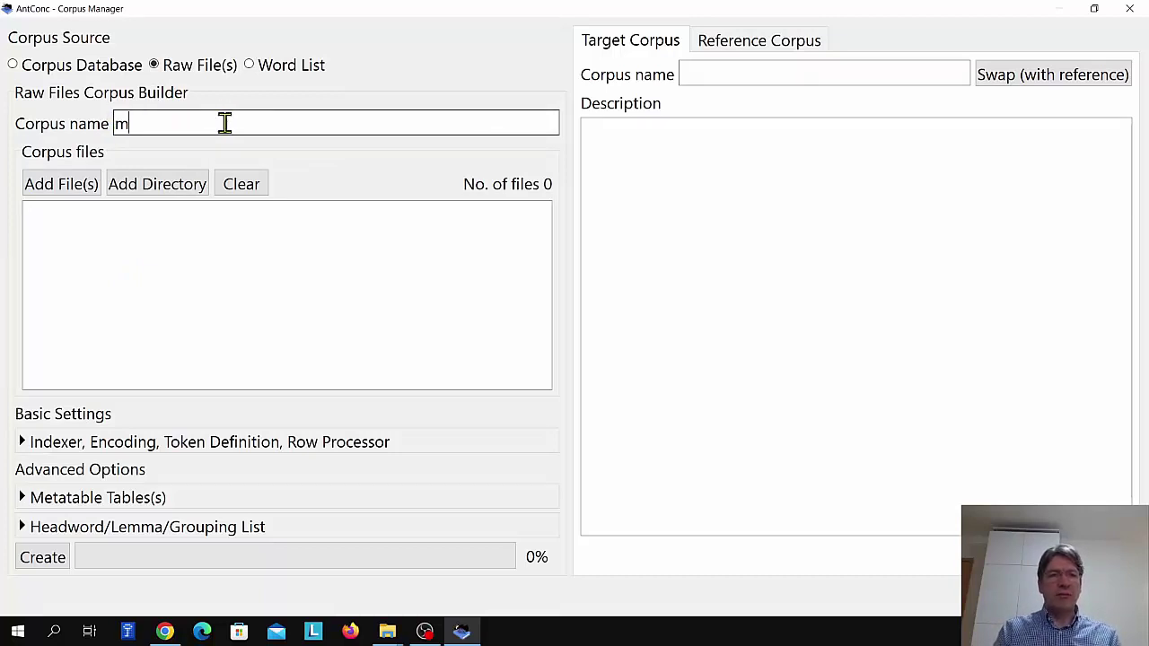
pyautogui.write('y_demo')
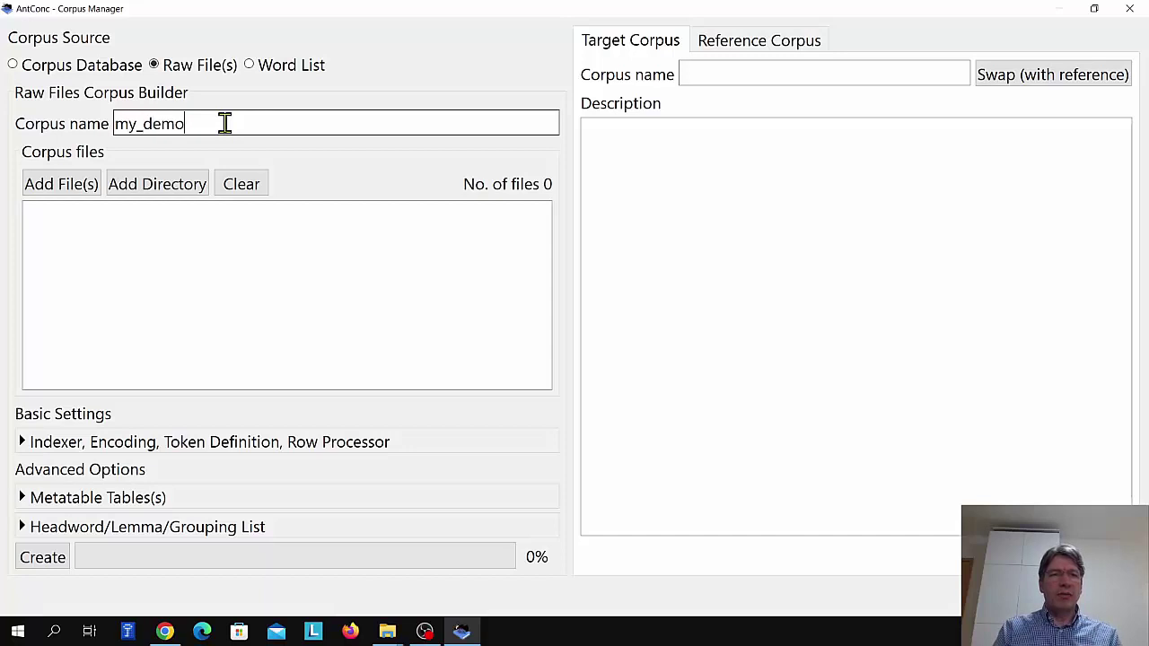
pyautogui.write('_corpus')
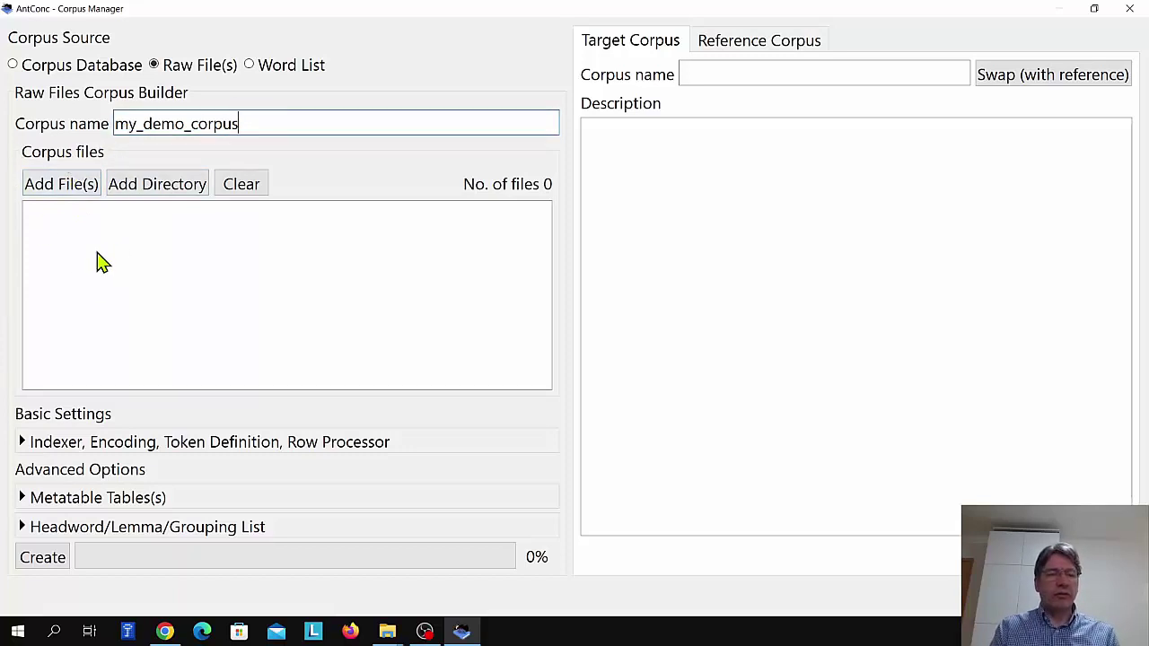
# Add all text files from AmE06_J01 to AmE06_J80 in the AmE06_J_learned folder to the corpus.
pyautogui.click(77, 188)
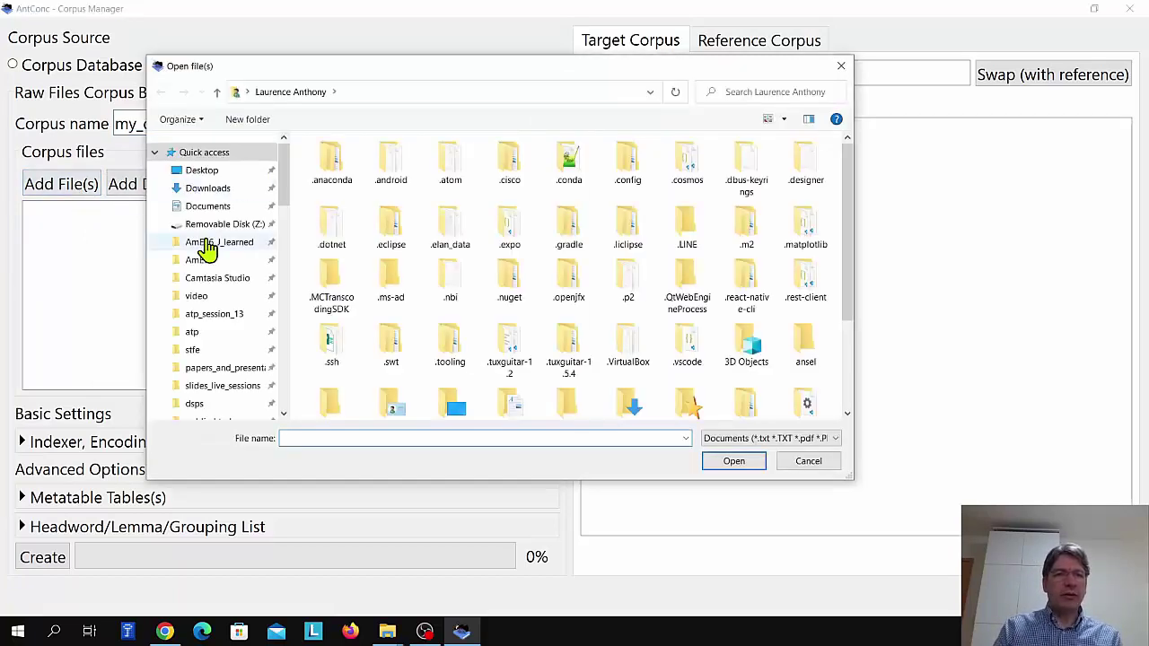
pyautogui.click(207, 244)
pyautogui.click(345, 165)
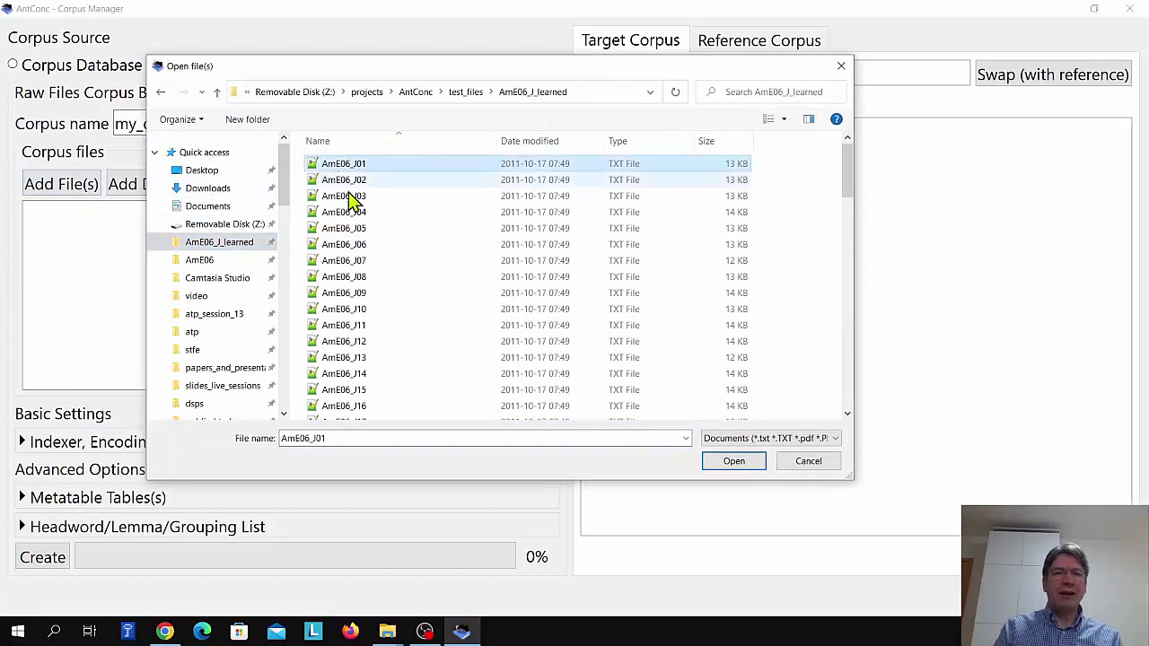
pyautogui.scroll(-20, 379, 267)
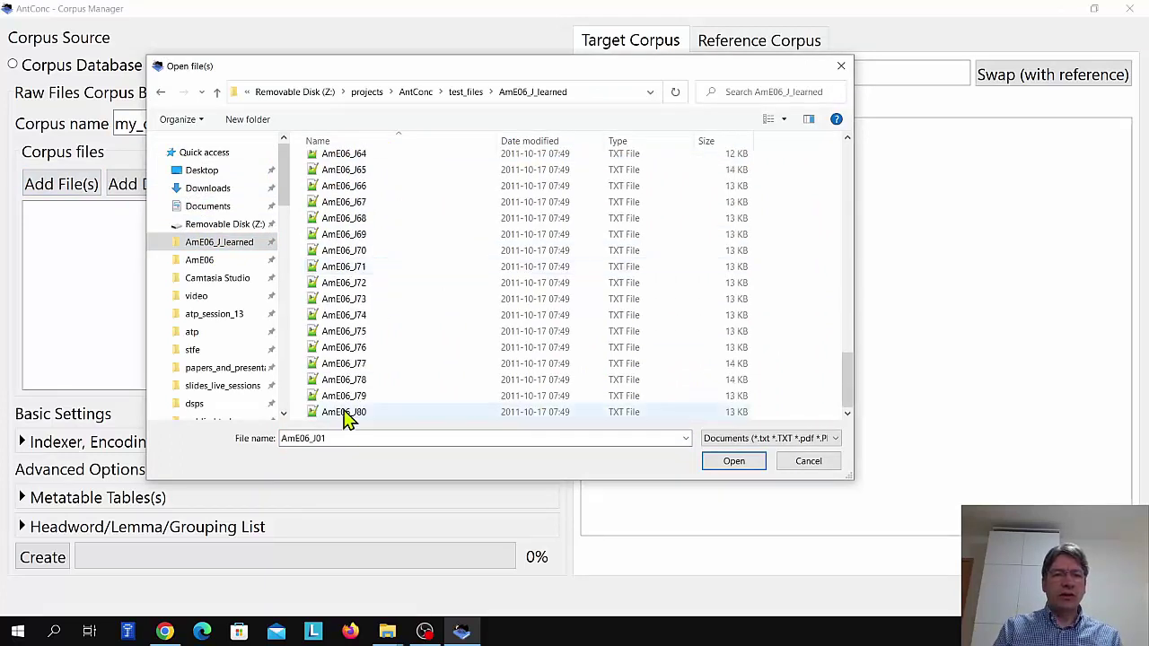
pyautogui.keyDown('shift'); pyautogui.click(349, 414); pyautogui.keyUp('shift')
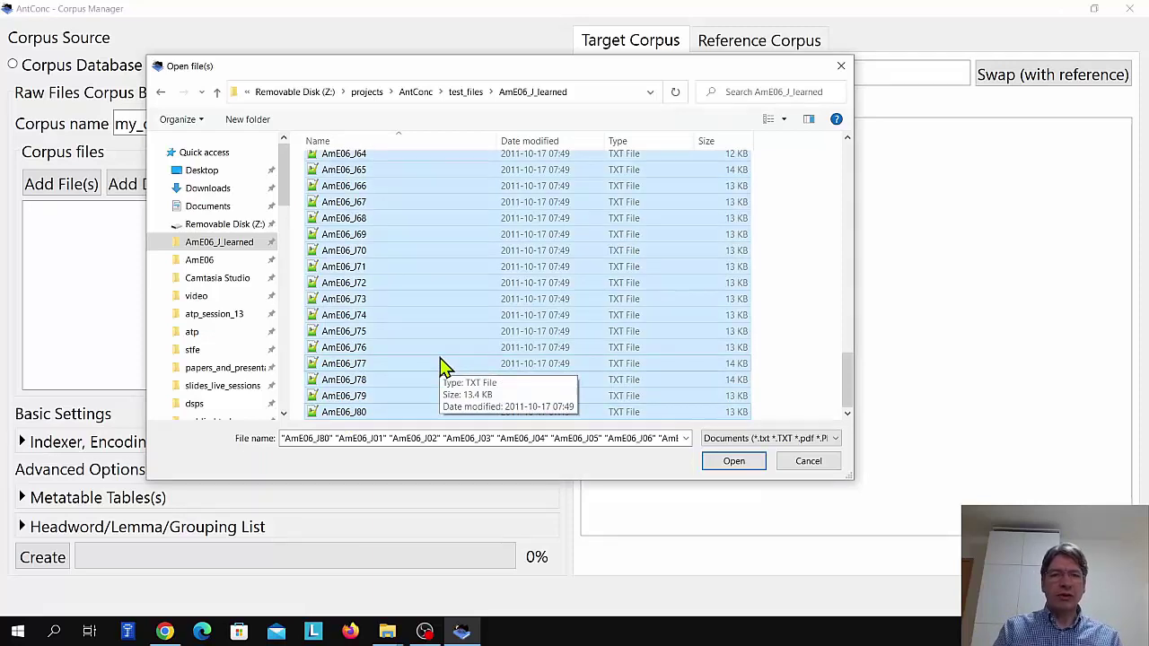
pyautogui.click(726, 463)
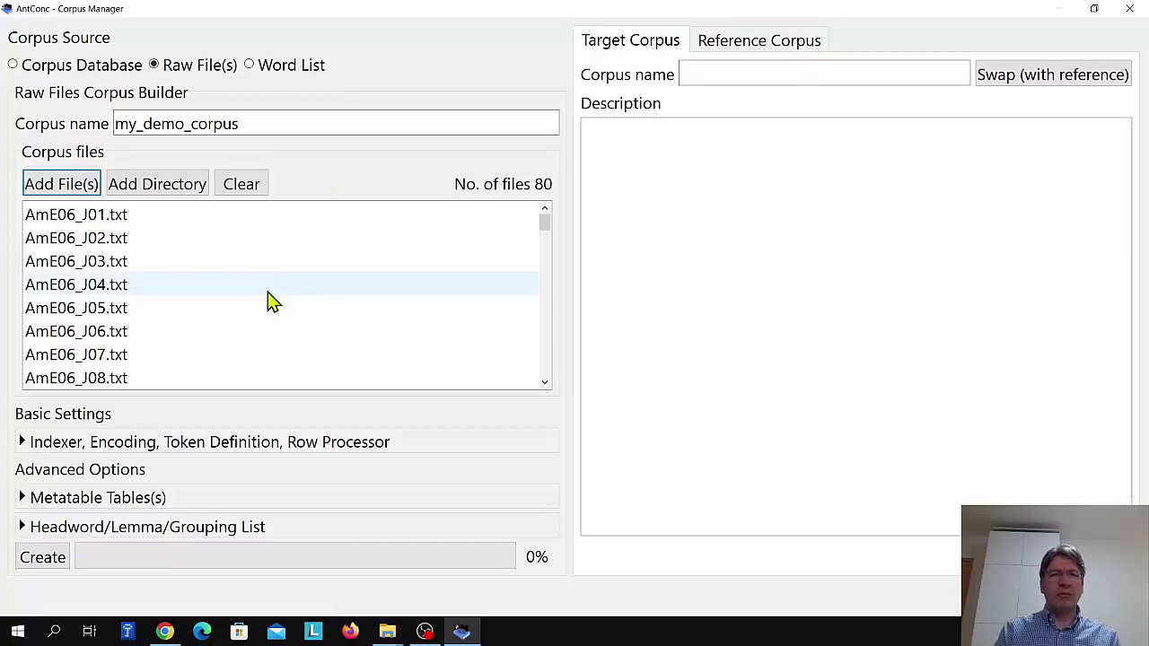
# Create the my_demo_corpus database and switch the corpus source back to the corpus database library.
pyautogui.click(54, 556)
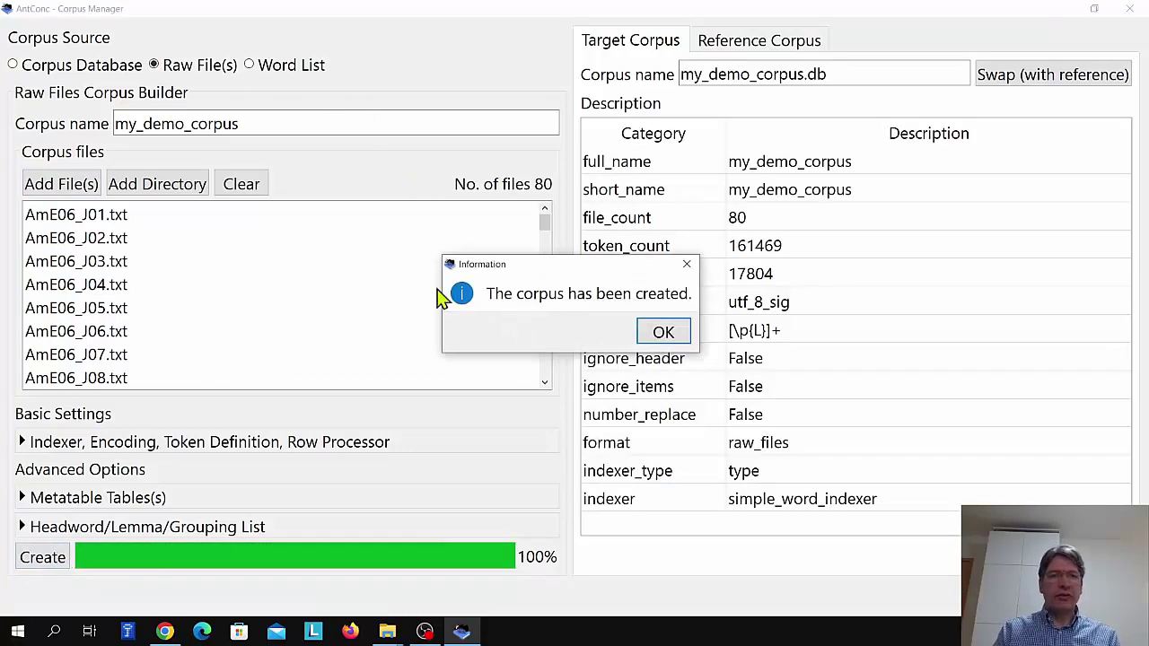
pyautogui.click(660, 334)
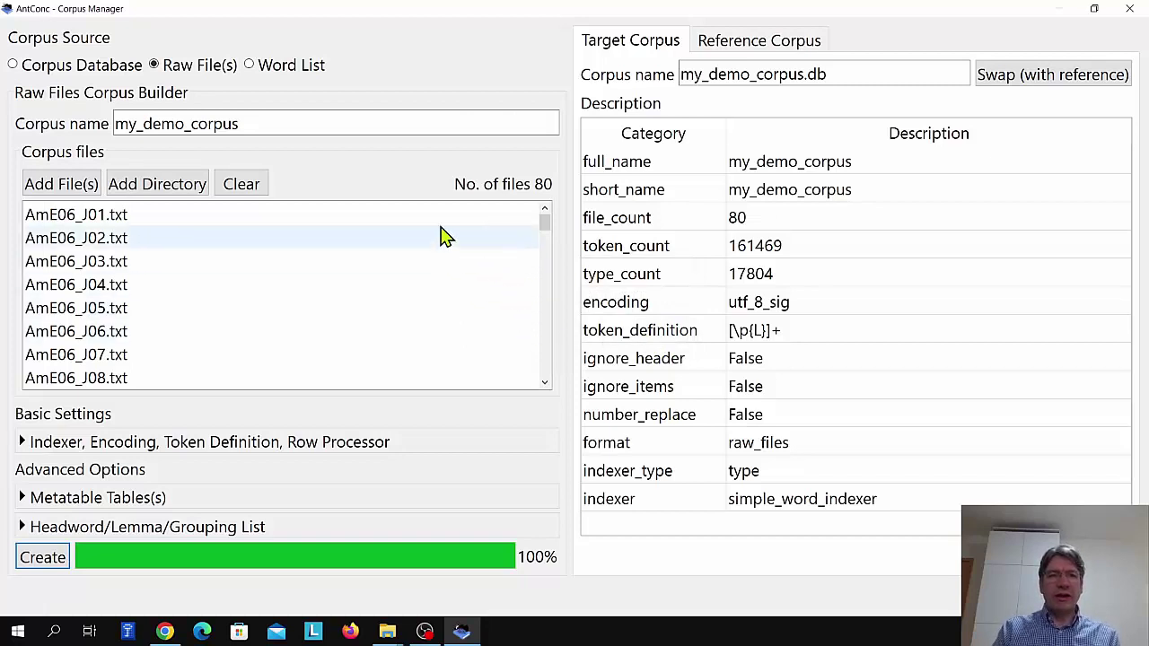
pyautogui.click(14, 66)
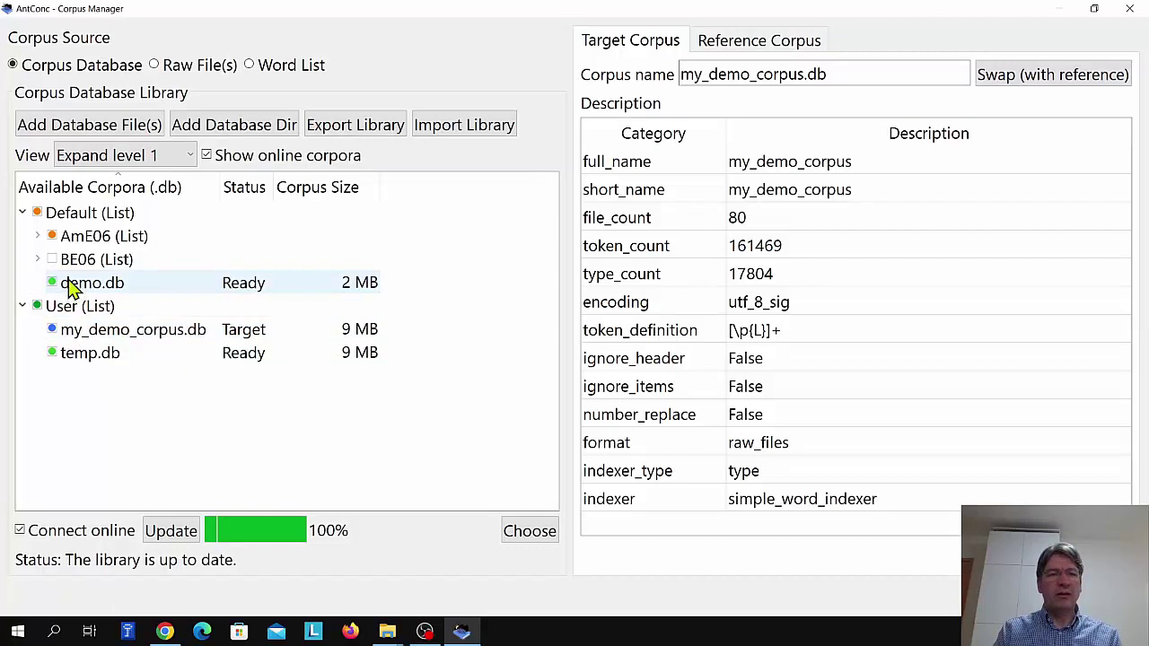
# Cycle my_demo_corpus.db through the Ready and Delete statuses, returning it to Ready without updating the library.
pyautogui.click(52, 330)
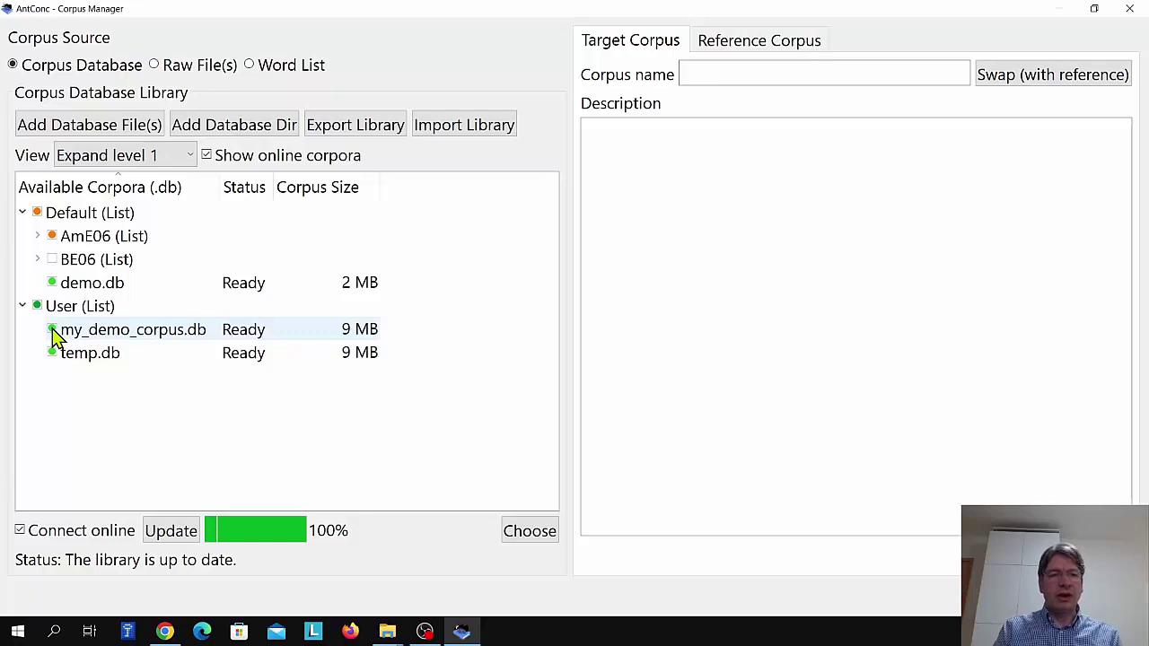
pyautogui.click(52, 330)
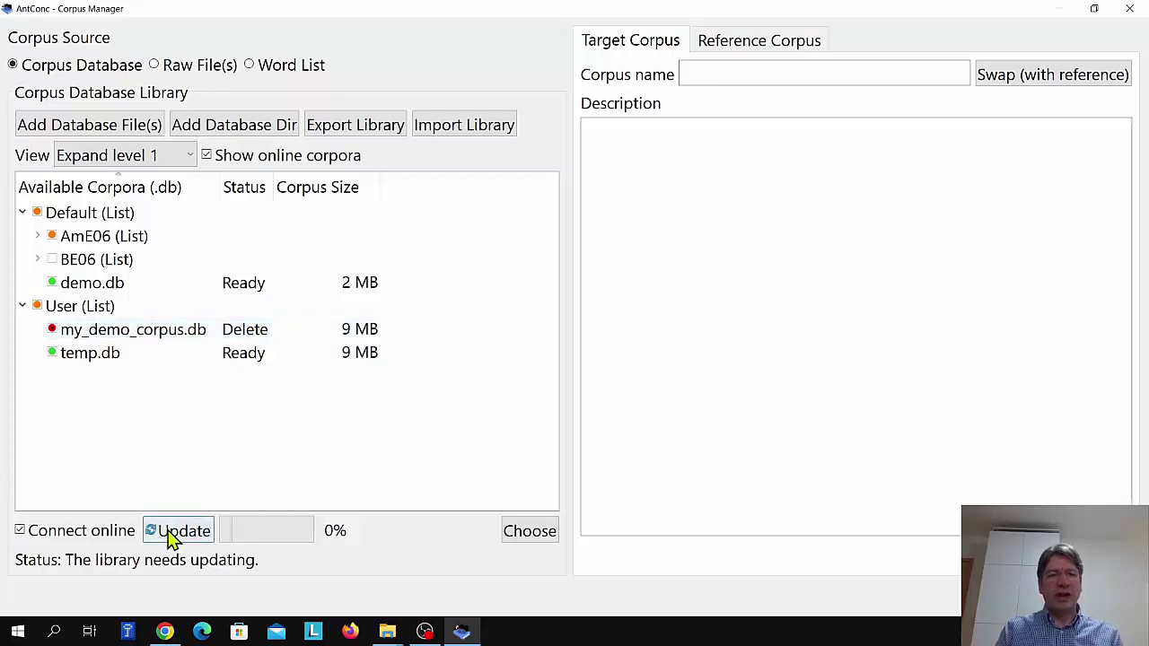
pyautogui.click(52, 329)
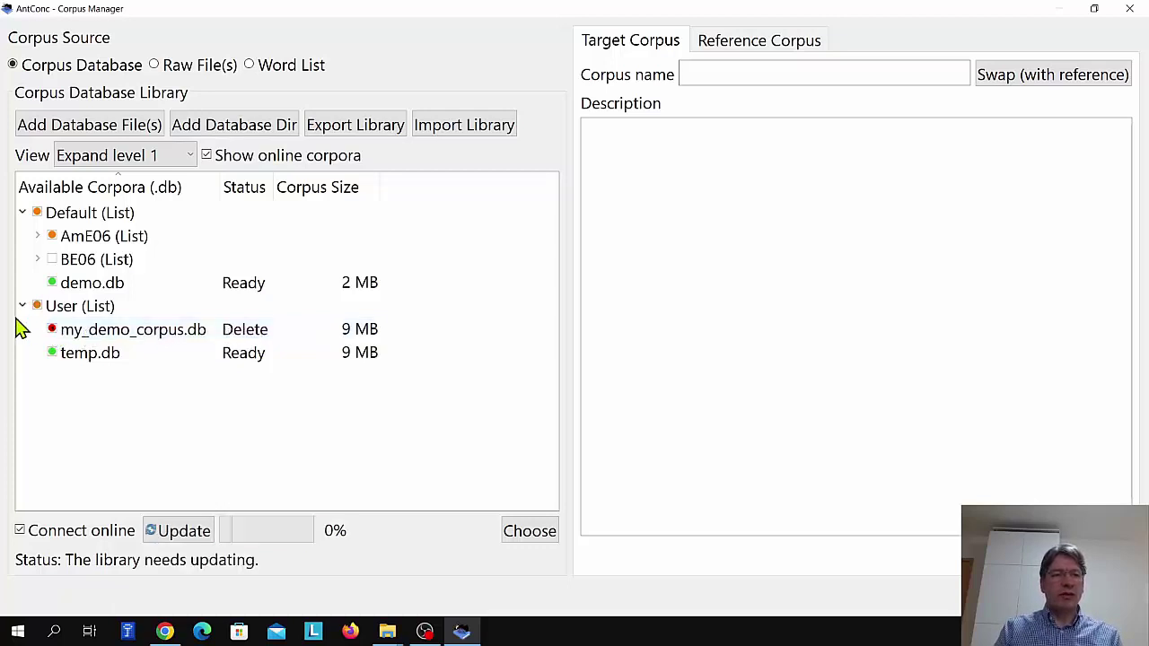
pyautogui.click(52, 330)
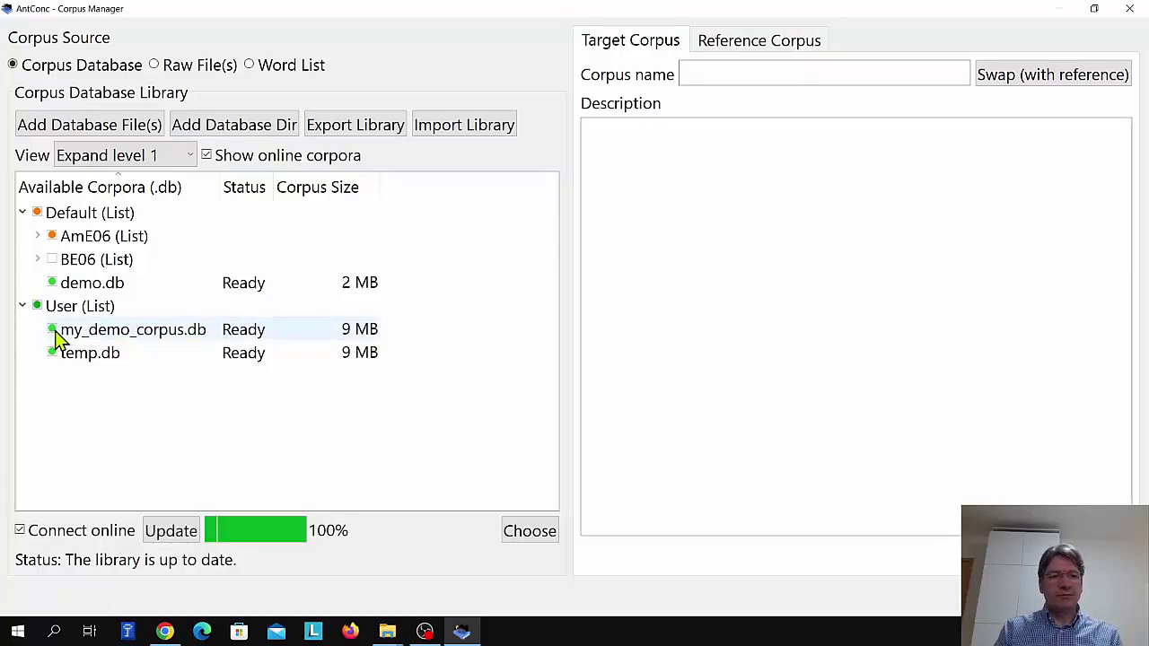
# Choose my_demo_corpus.db as the target corpus and load it into the main window.
pyautogui.click(130, 332)
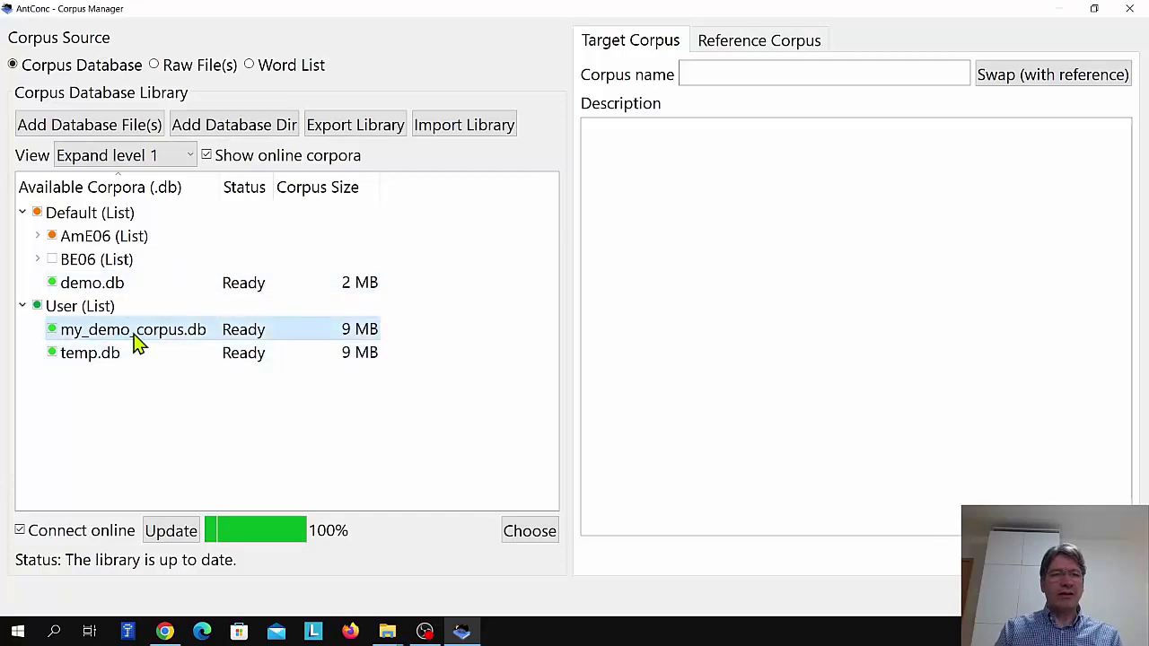
pyautogui.click(528, 531)
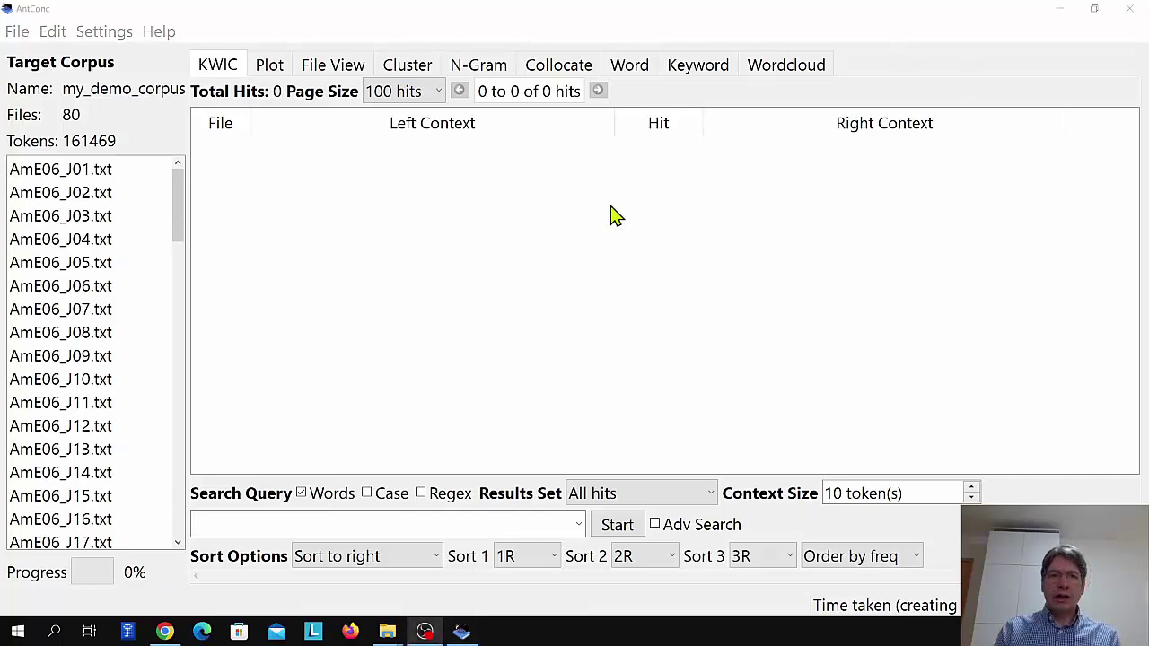
# Reopen the Corpus Manager and switch the corpus source to raw files.
pyautogui.click(20, 31)
pyautogui.click(25, 82)
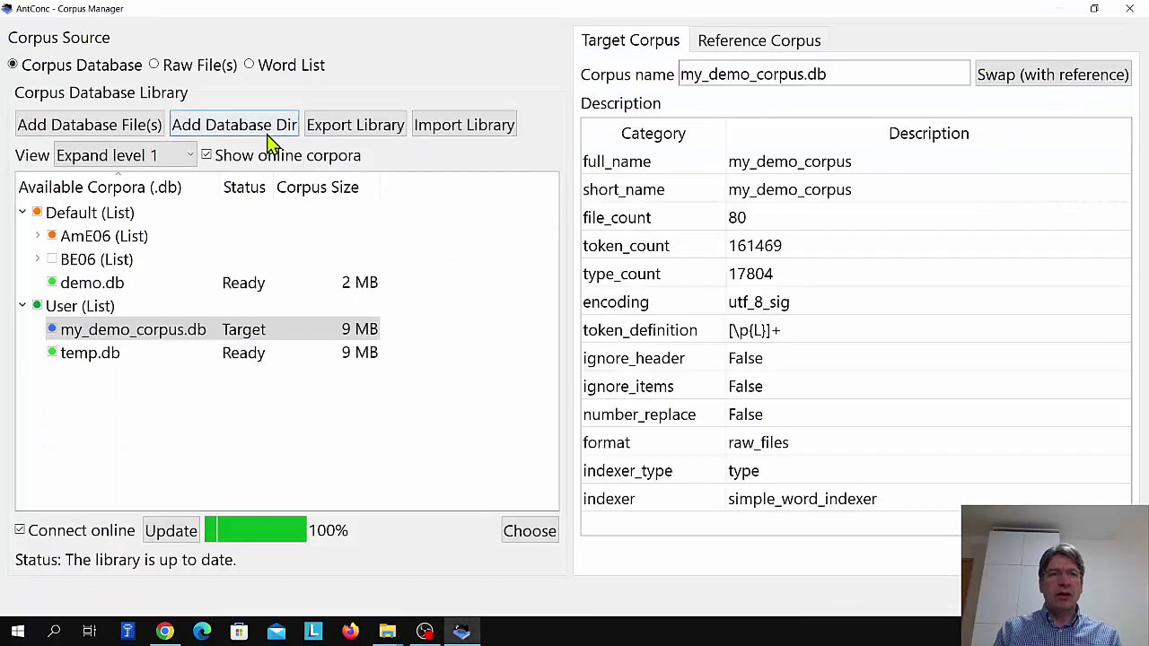
pyautogui.click(171, 70)
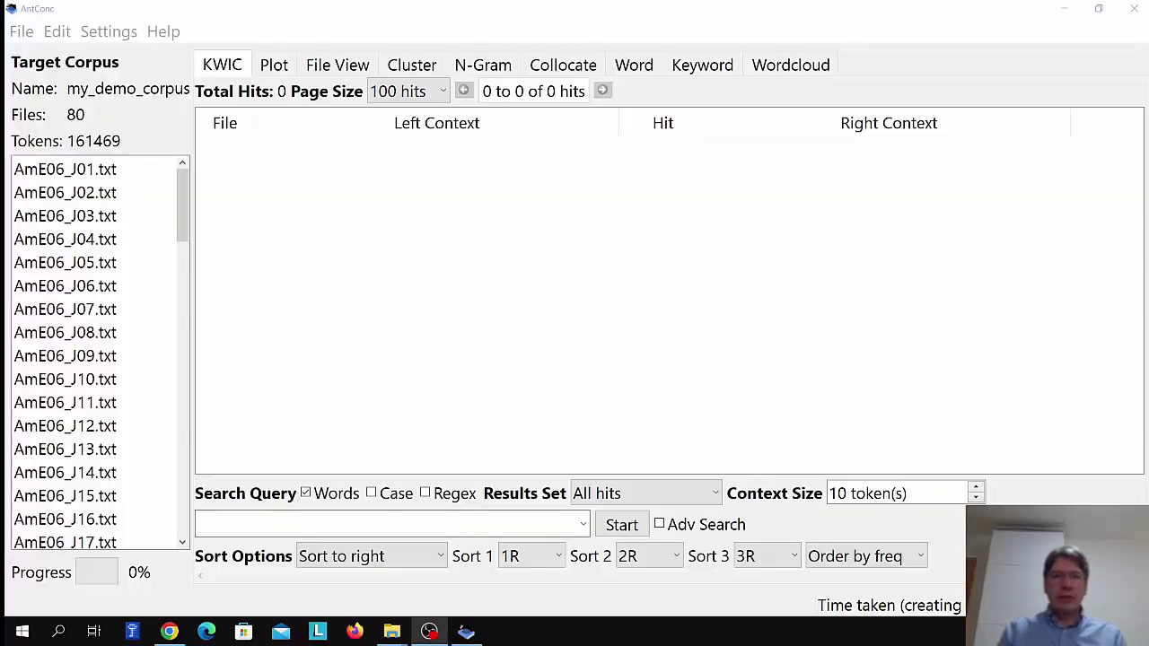
# Reopen the Corpus Manager, switch the corpus source to a word list and name the new corpus "my_wordlist_demo_corpus".
pyautogui.click(22, 34)
pyautogui.click(26, 84)
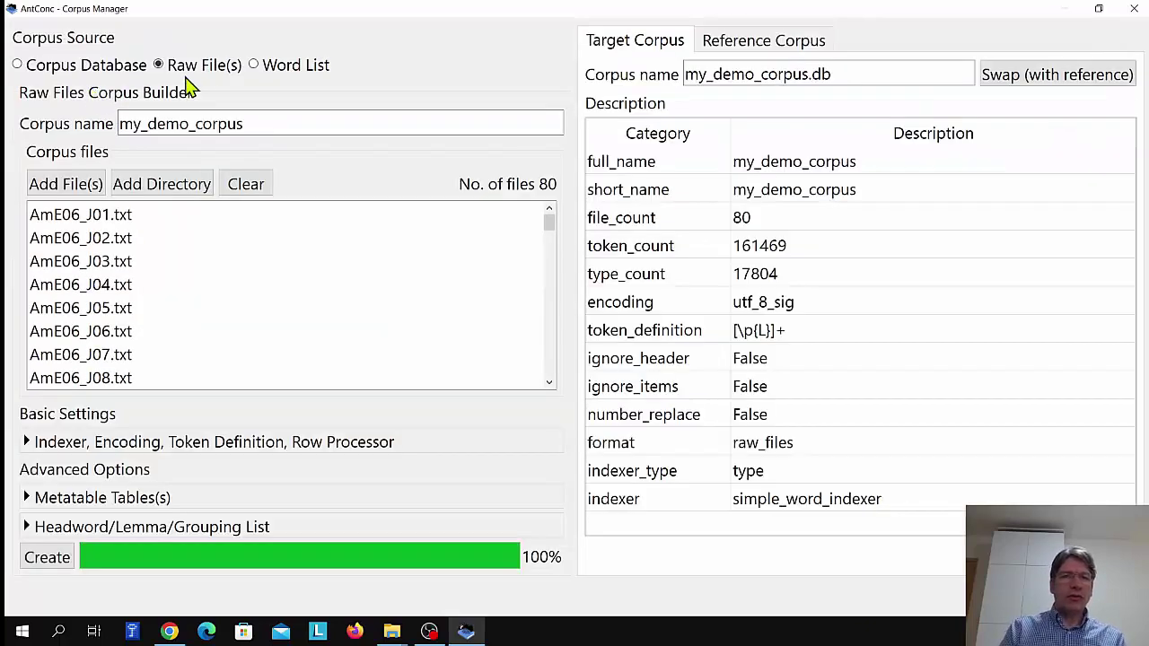
pyautogui.click(254, 67)
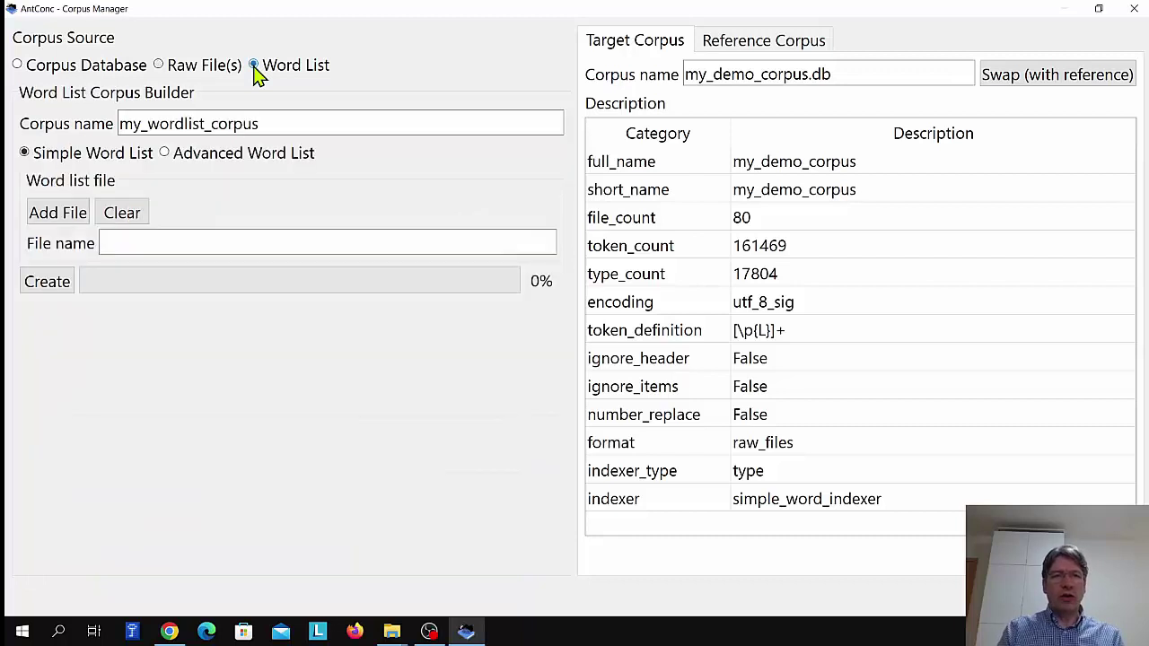
pyautogui.click(214, 123)
pyautogui.write('demo')
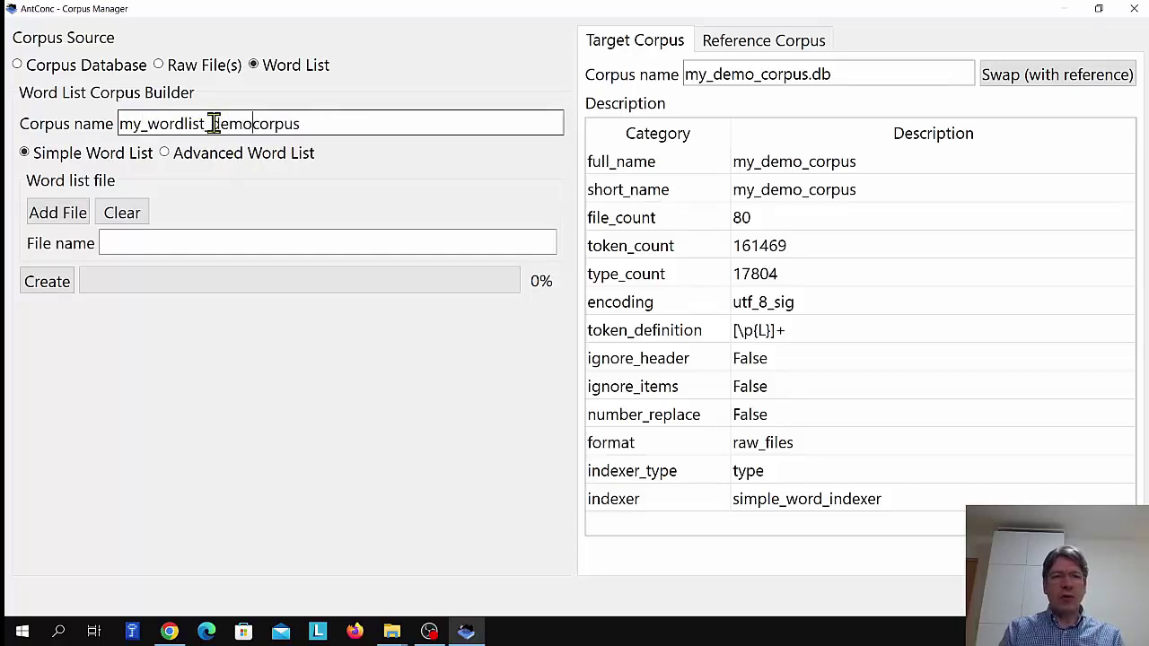
pyautogui.write('_')
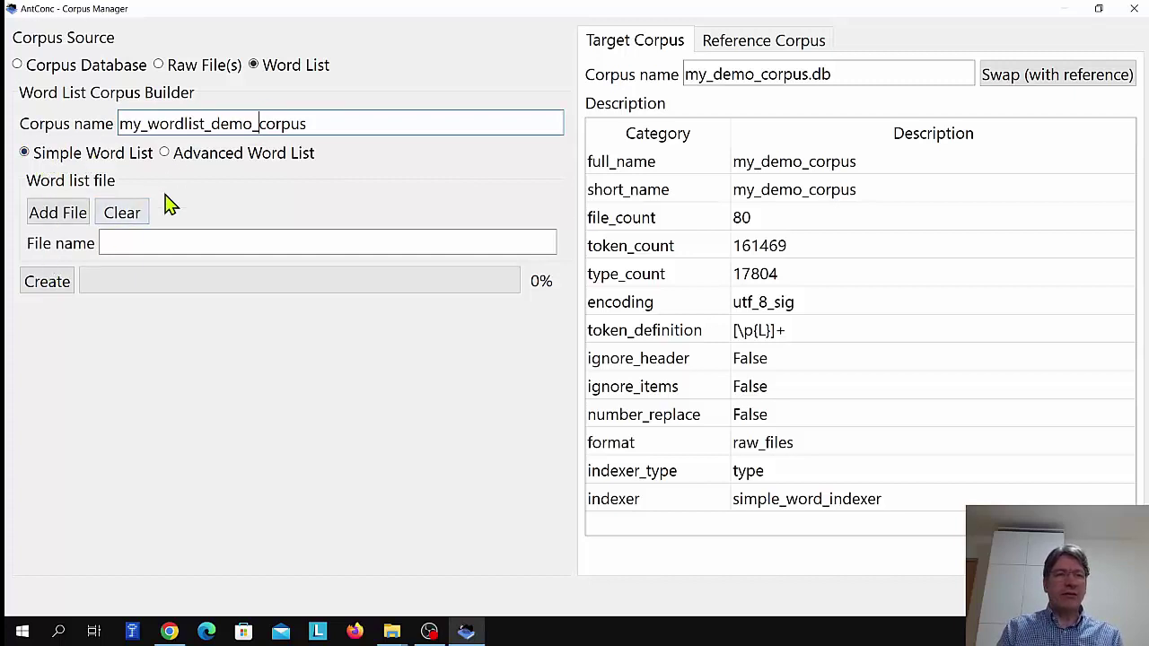
# Start adding a word list file and browse to the tutorial_word_list folder.
pyautogui.click(72, 220)
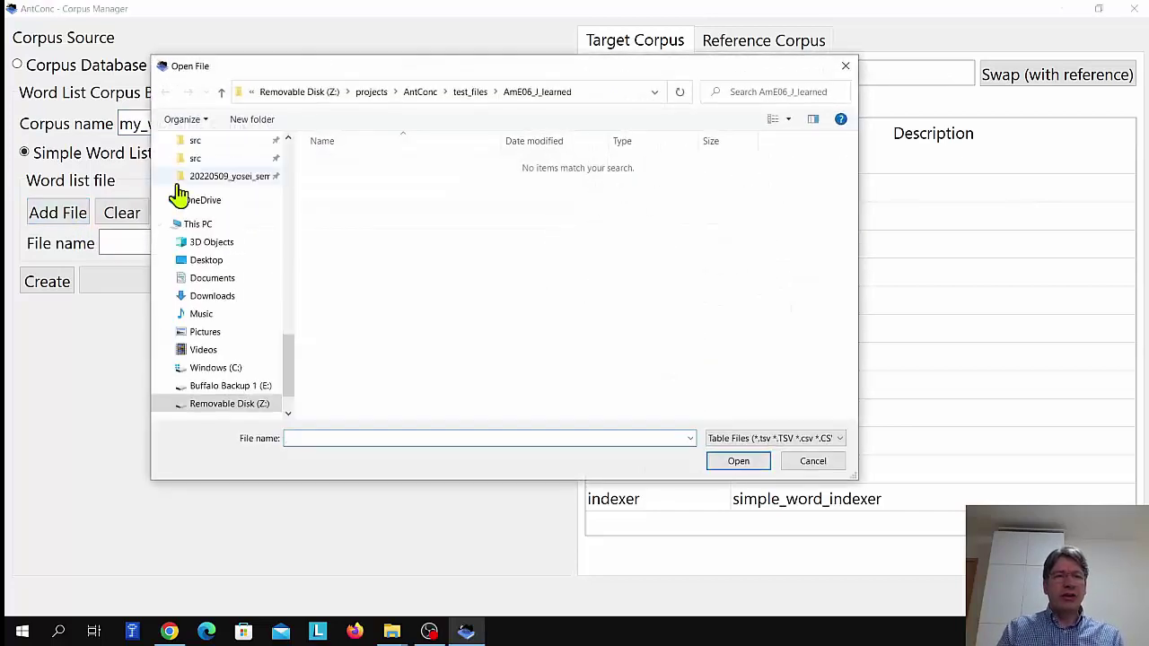
pyautogui.scroll(10, 290, 167)
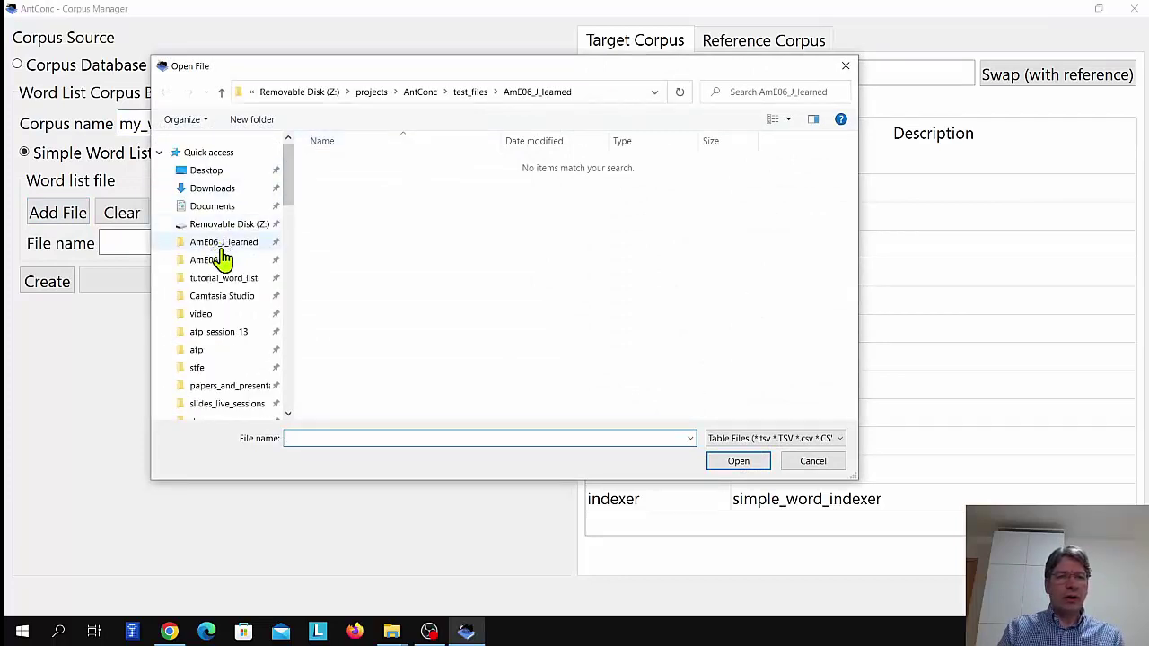
pyautogui.click(224, 279)
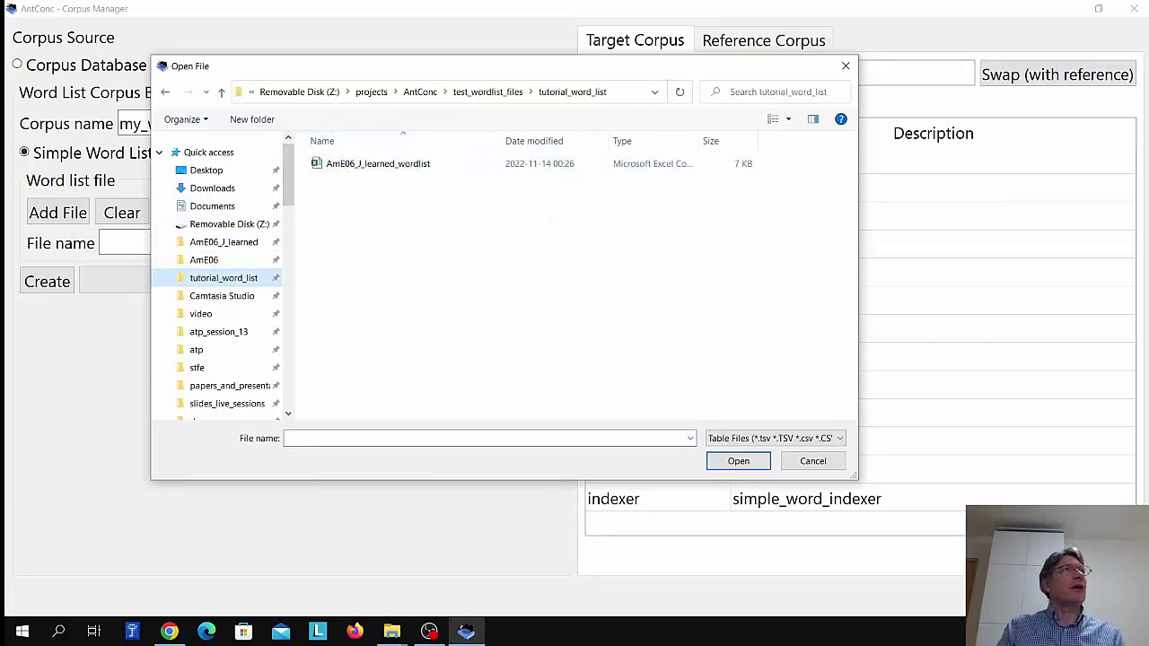
# View AmE06_J_learned_wordlist in Excel, examine its type and freq columns, and close the workbook.
pyautogui.press('super+e')
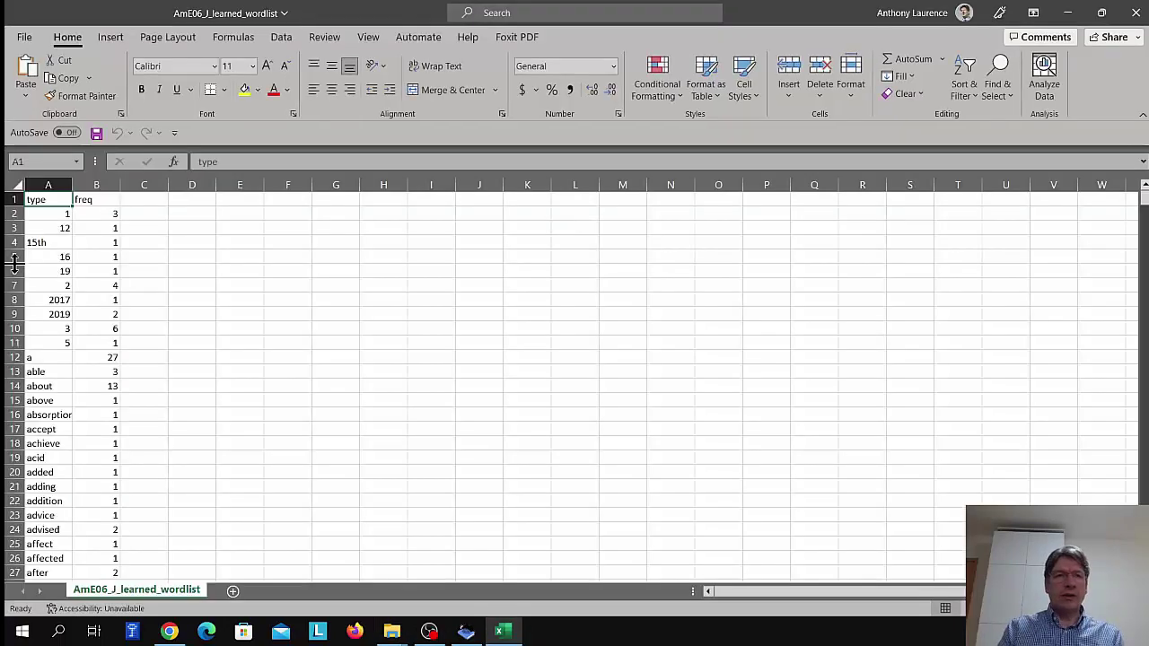
pyautogui.click(47, 184)
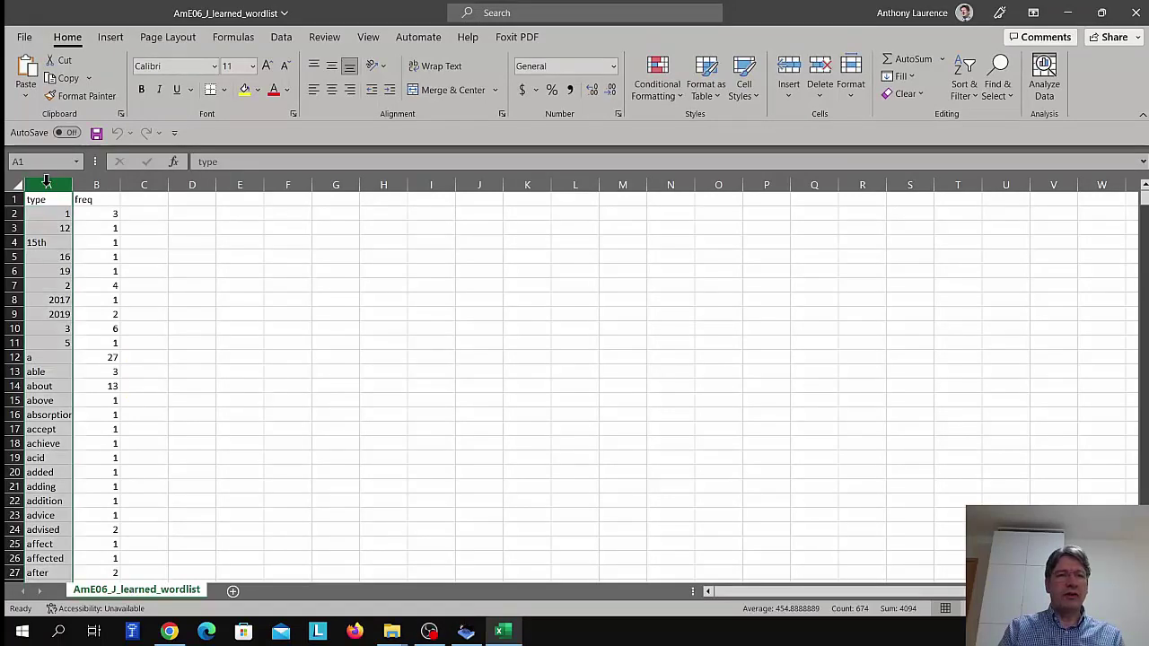
pyautogui.click(95, 184)
pyautogui.scroll(-6, 167, 284)
pyautogui.scroll(6, 167, 285)
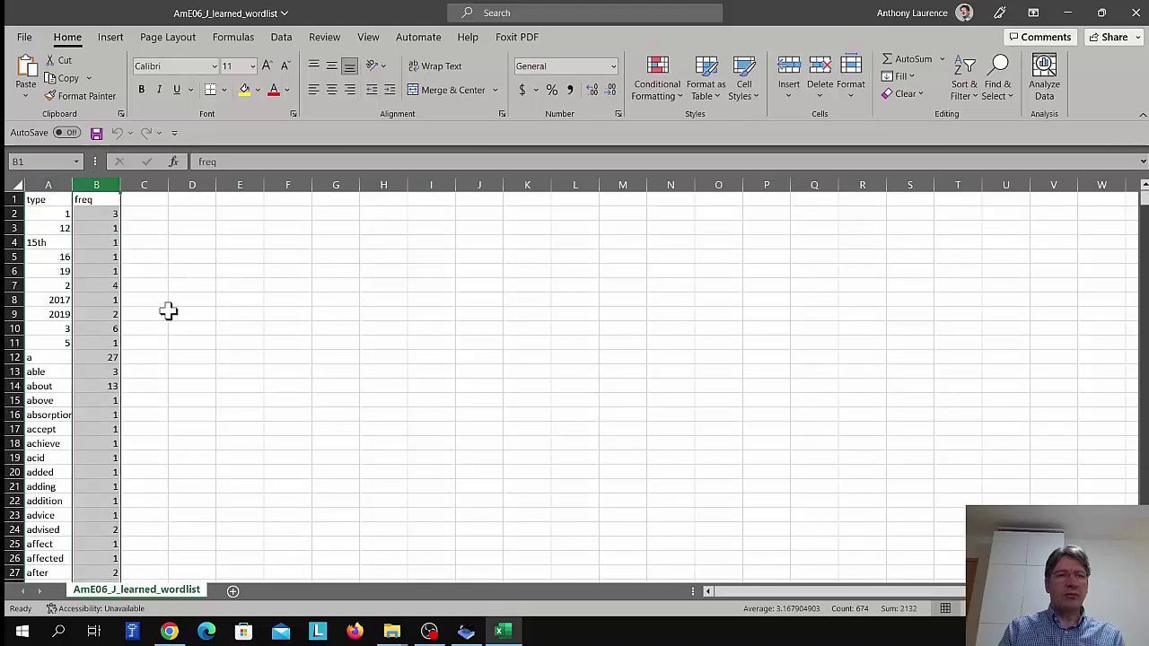
pyautogui.click(1136, 13)
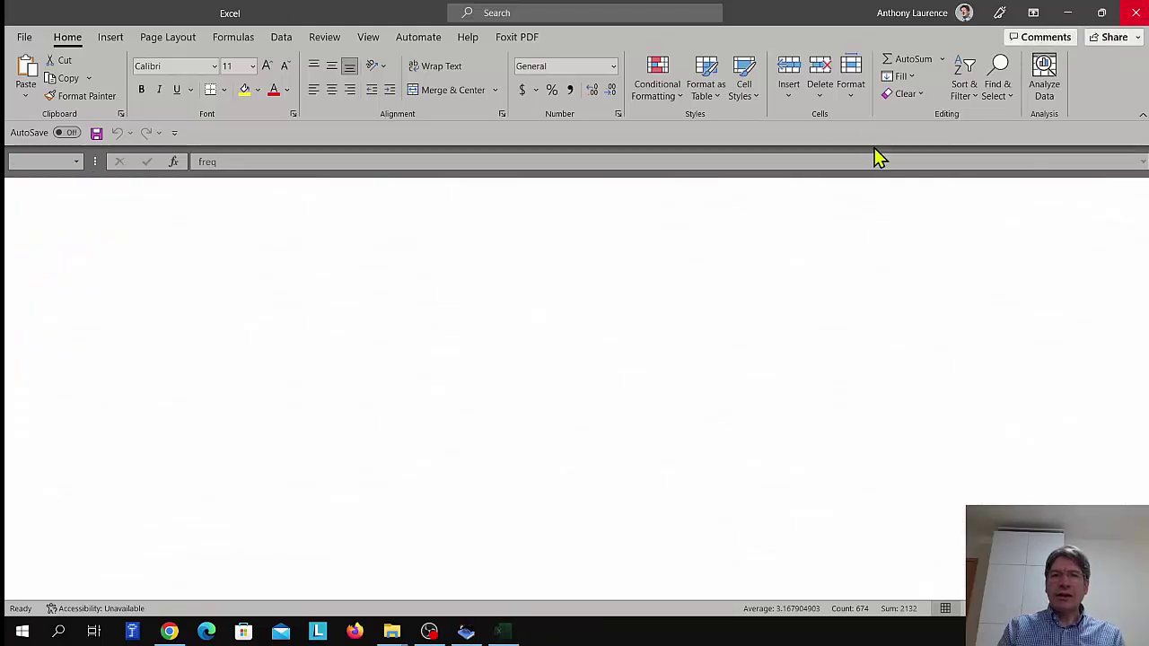
# Check the supported table file types and add AmE06_J_learned_wordlist.csv as the simple word list file.
pyautogui.click(359, 164)
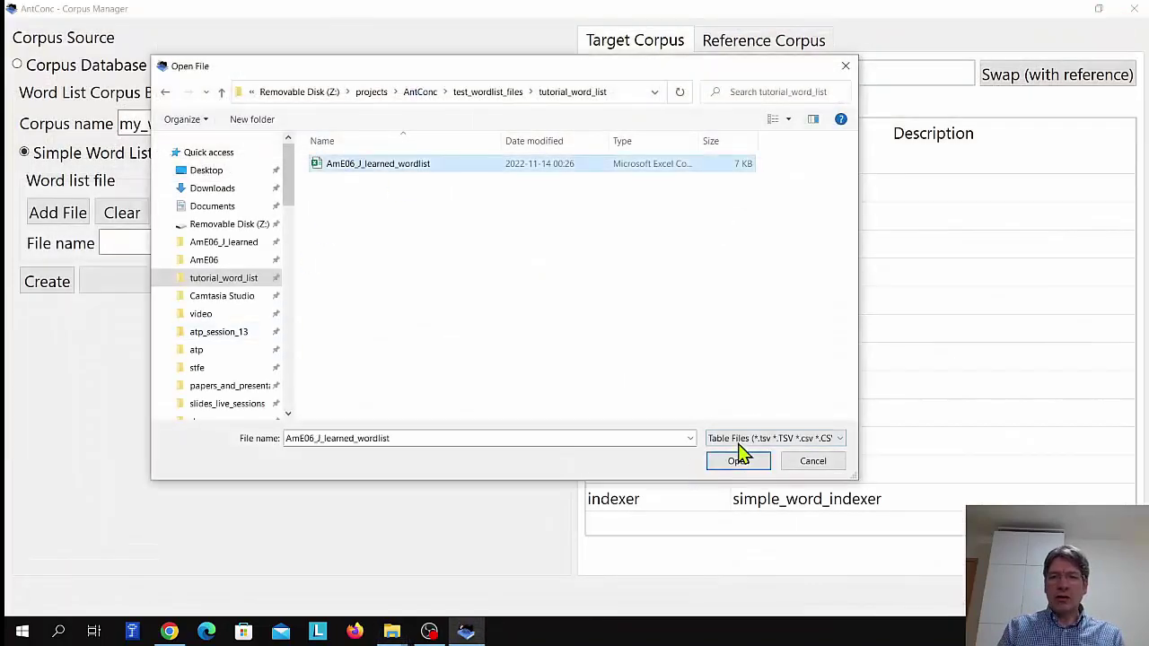
pyautogui.click(777, 440)
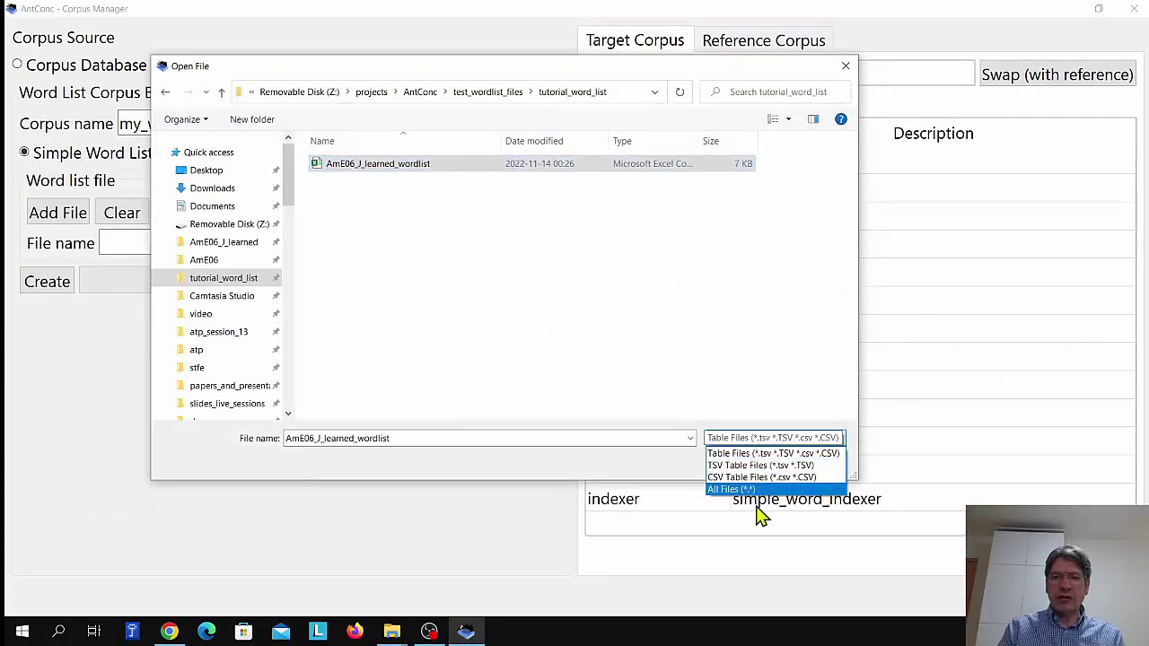
pyautogui.click(777, 439)
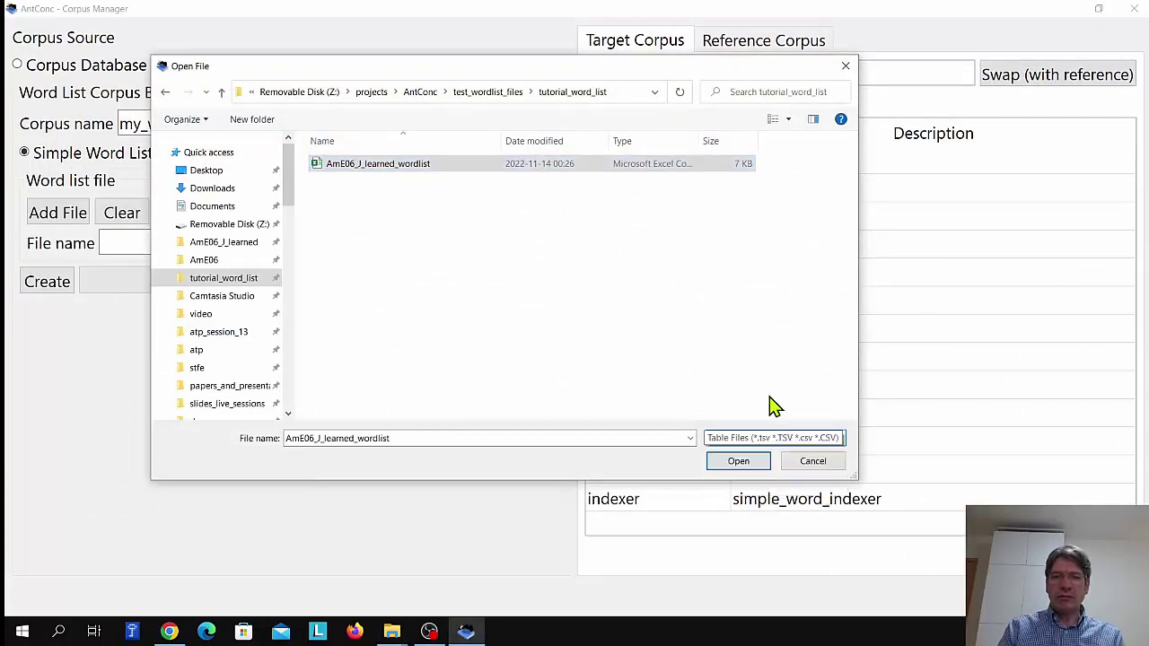
pyautogui.click(741, 463)
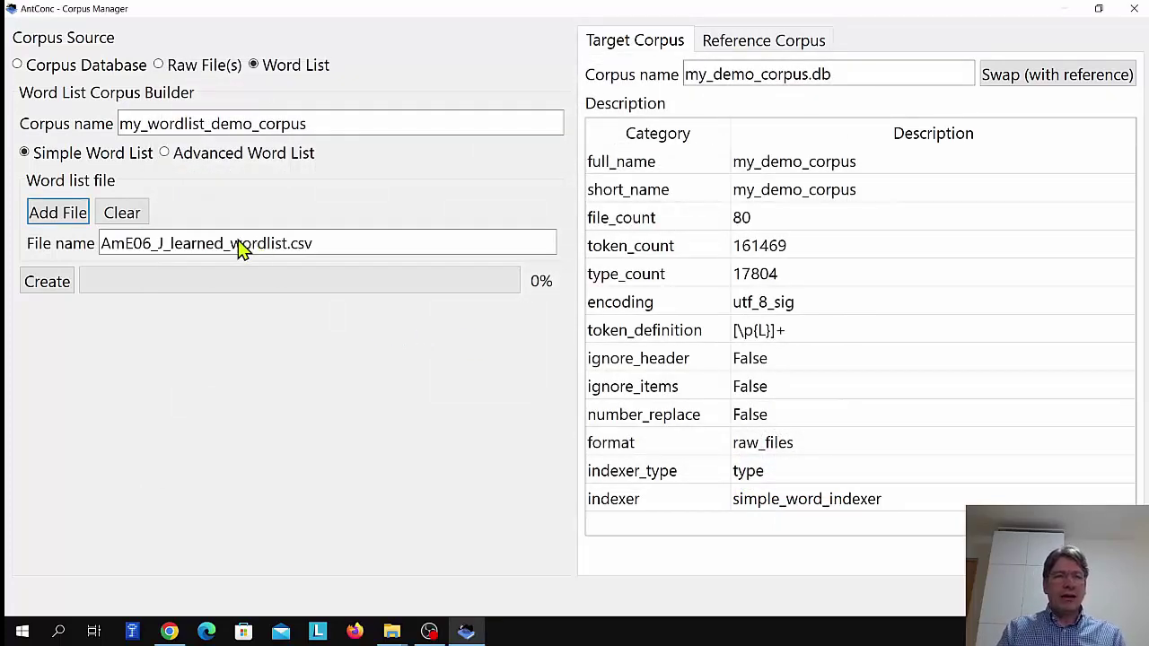
# Create the my_wordlist_demo_corpus database and switch the corpus source back to the corpus database library.
pyautogui.click(50, 282)
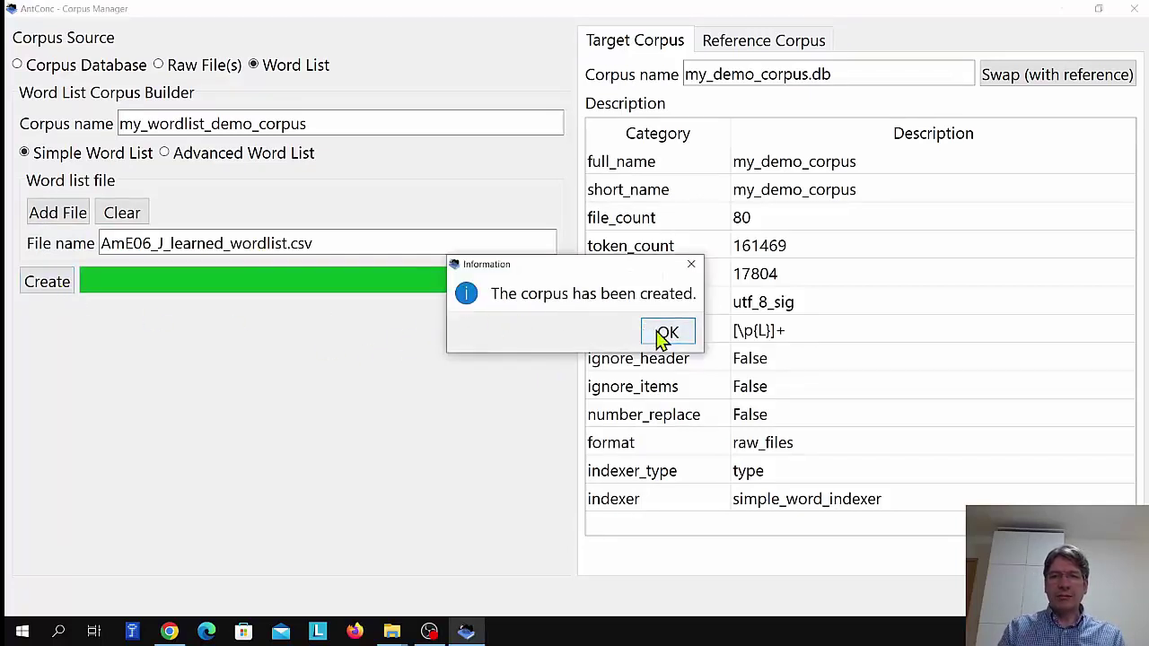
pyautogui.click(660, 334)
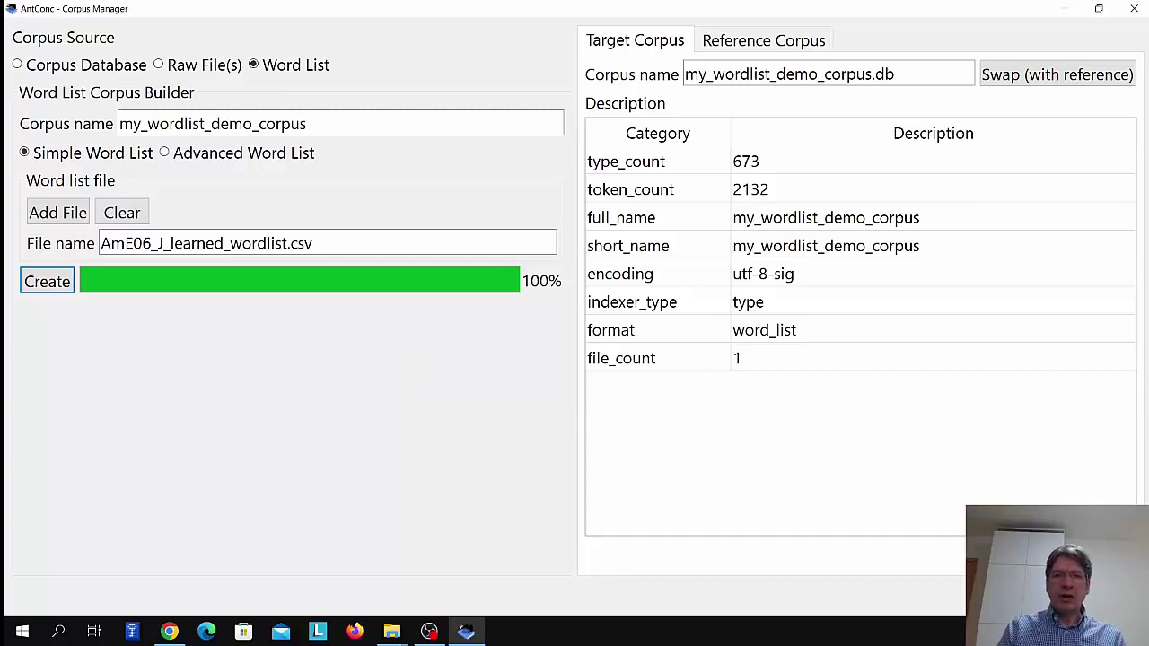
pyautogui.click(94, 68)
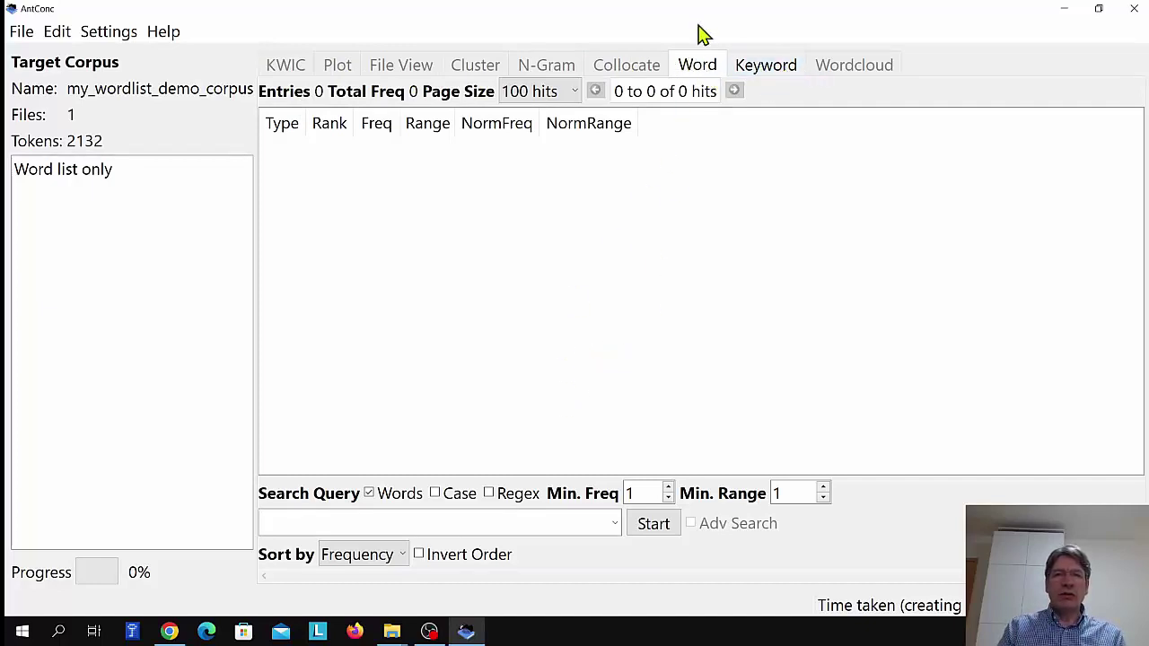
# Generate the frequency-sorted word list for my_wordlist_demo_corpus with the Word tool and review its entries.
pyautogui.click(654, 528)
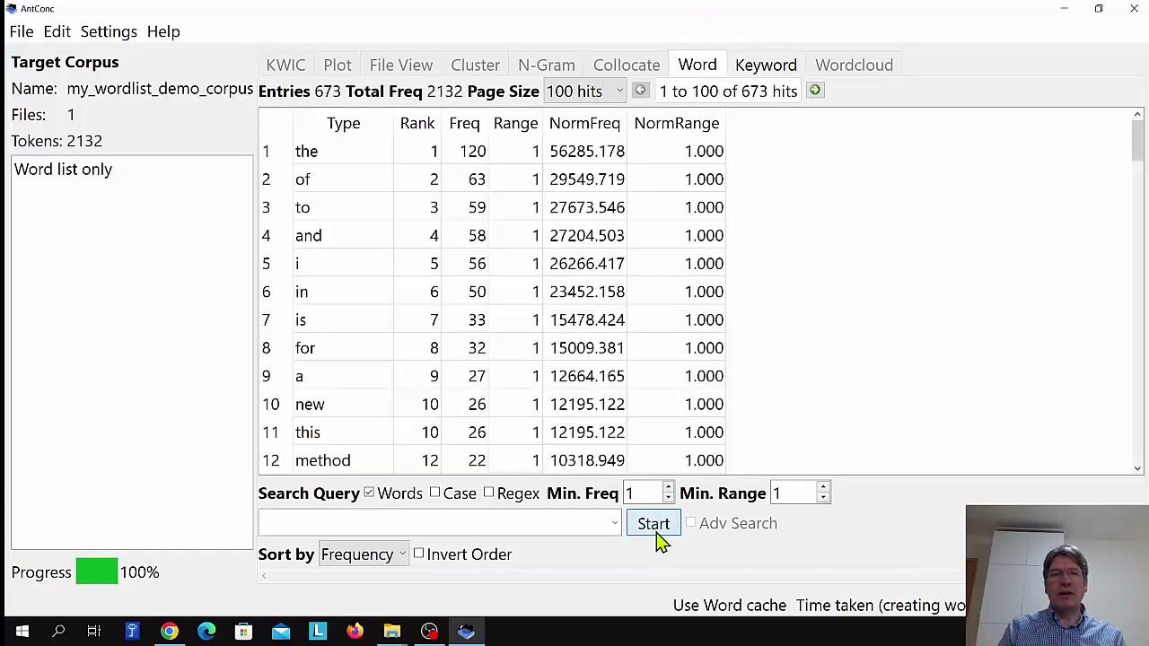
pyautogui.scroll(-6, 348, 205)
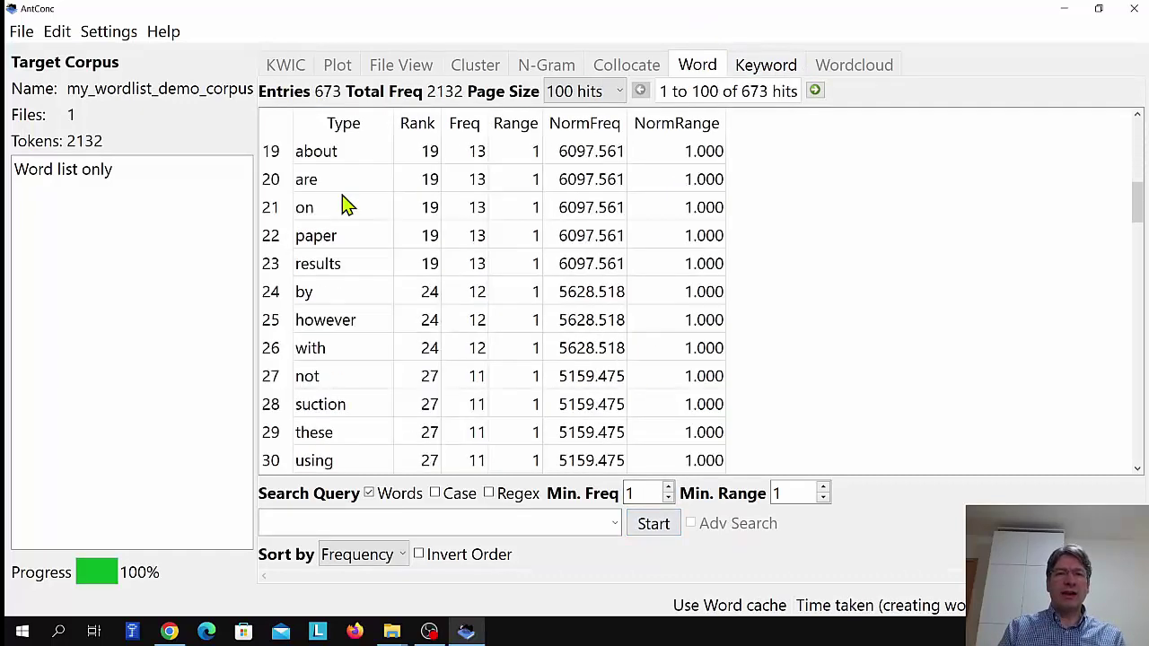
pyautogui.scroll(6, 345, 201)
pyautogui.click(779, 70)
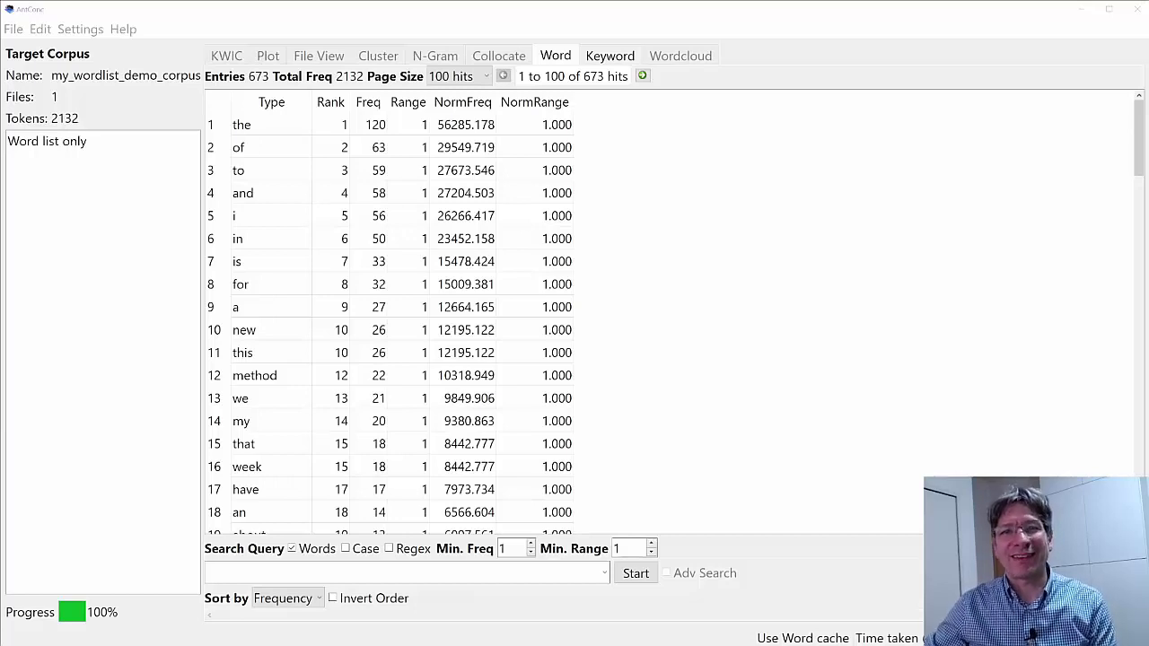
# Reopen the Corpus Manager and enlarge its window to fill the screen.
pyautogui.click(13, 30)
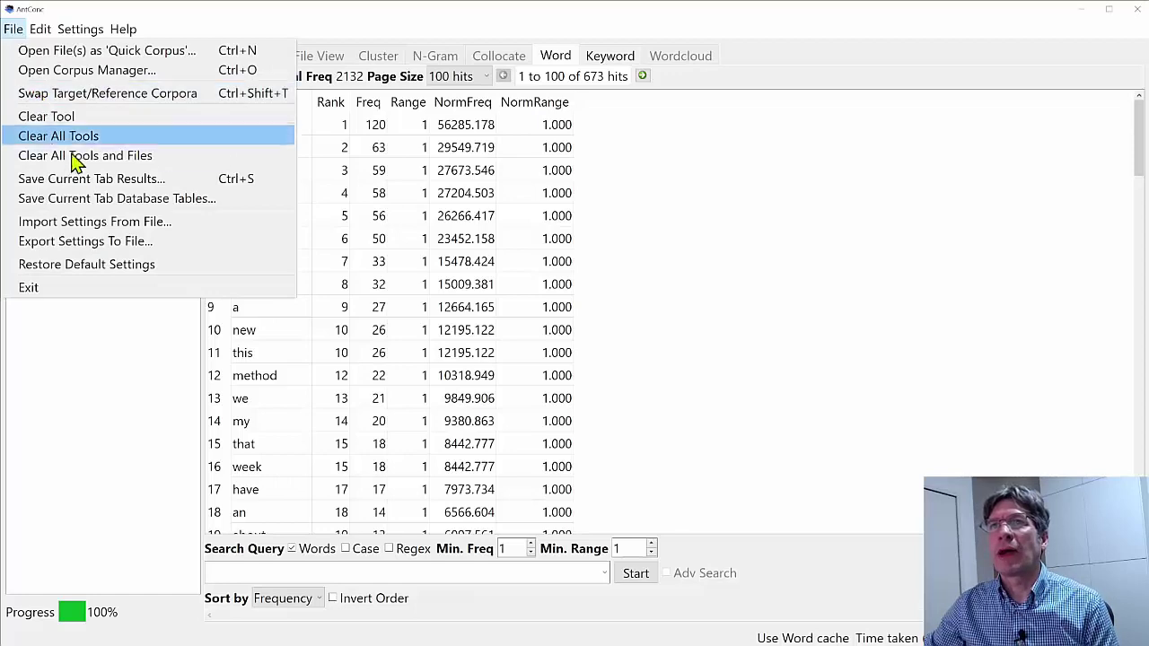
pyautogui.click(90, 71)
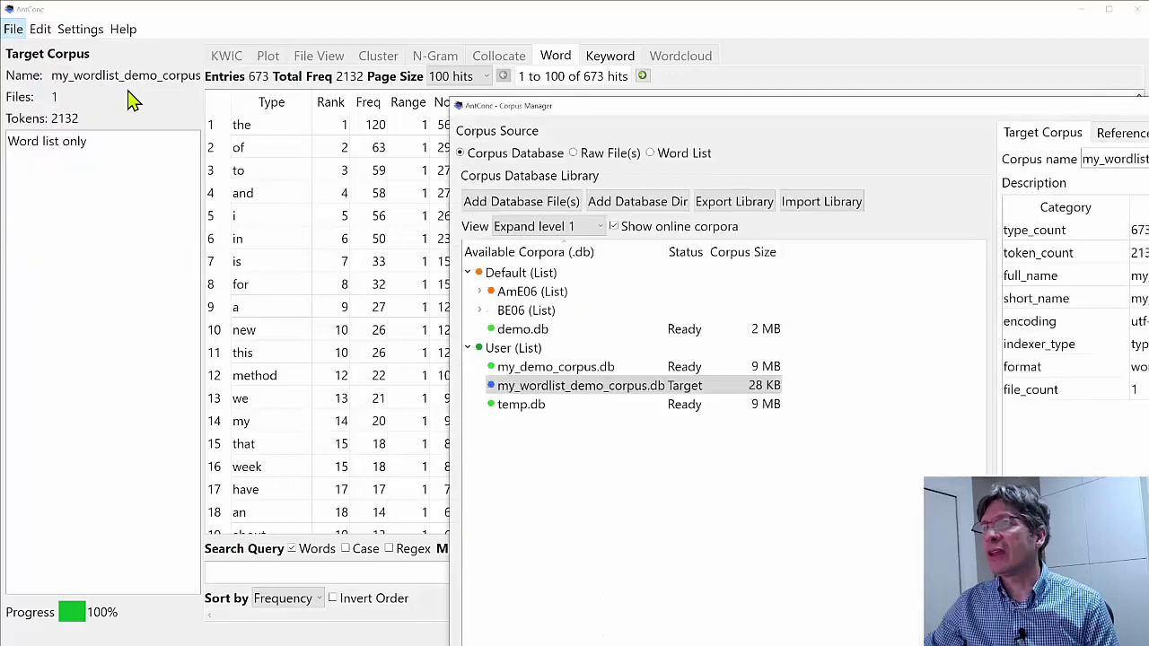
pyautogui.moveTo(748, 108); pyautogui.dragTo(305, 20)
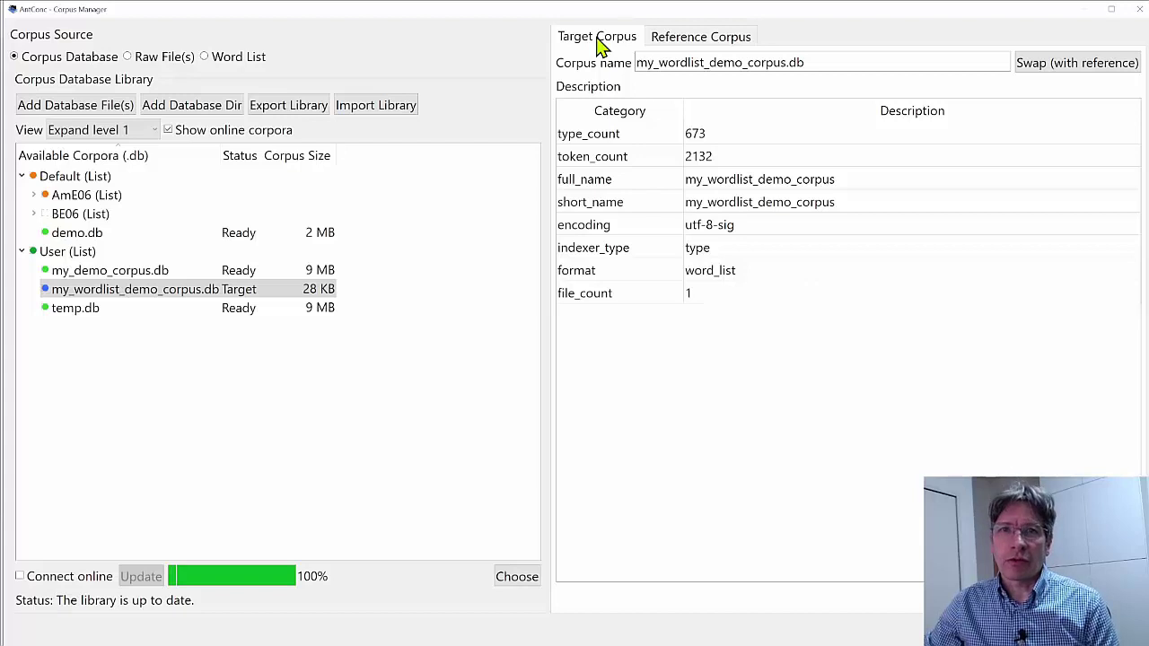
# Set my_wordlist_demo_corpus.db as the reference corpus and return to the target corpus view.
pyautogui.click(683, 43)
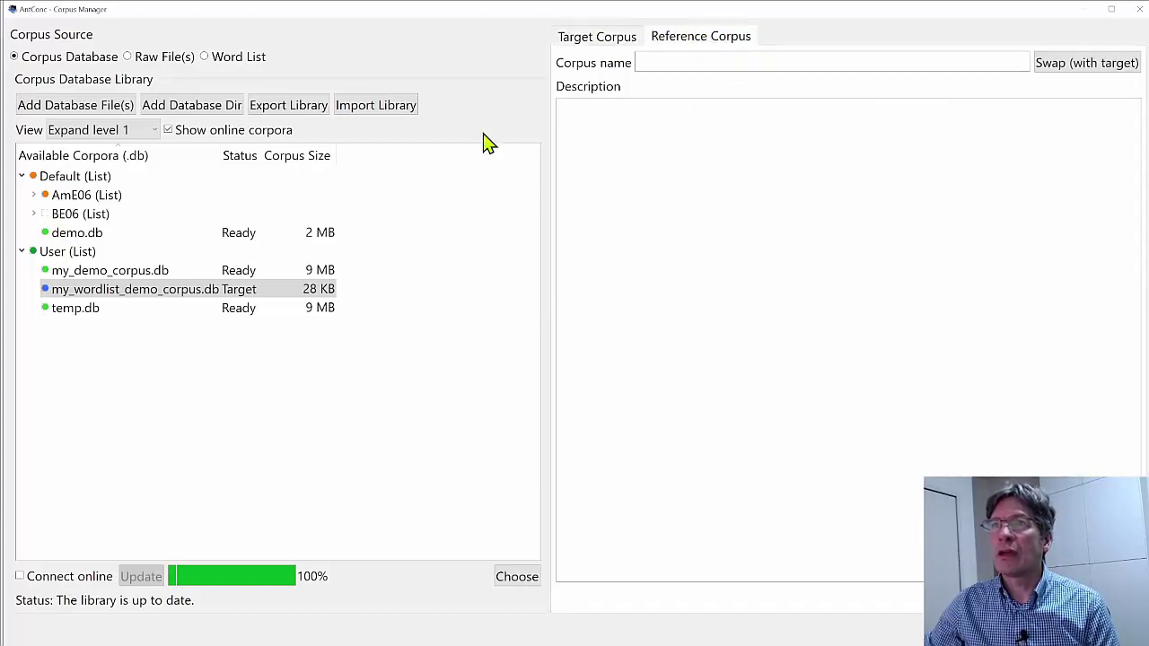
pyautogui.click(108, 290)
pyautogui.doubleClick(111, 298)
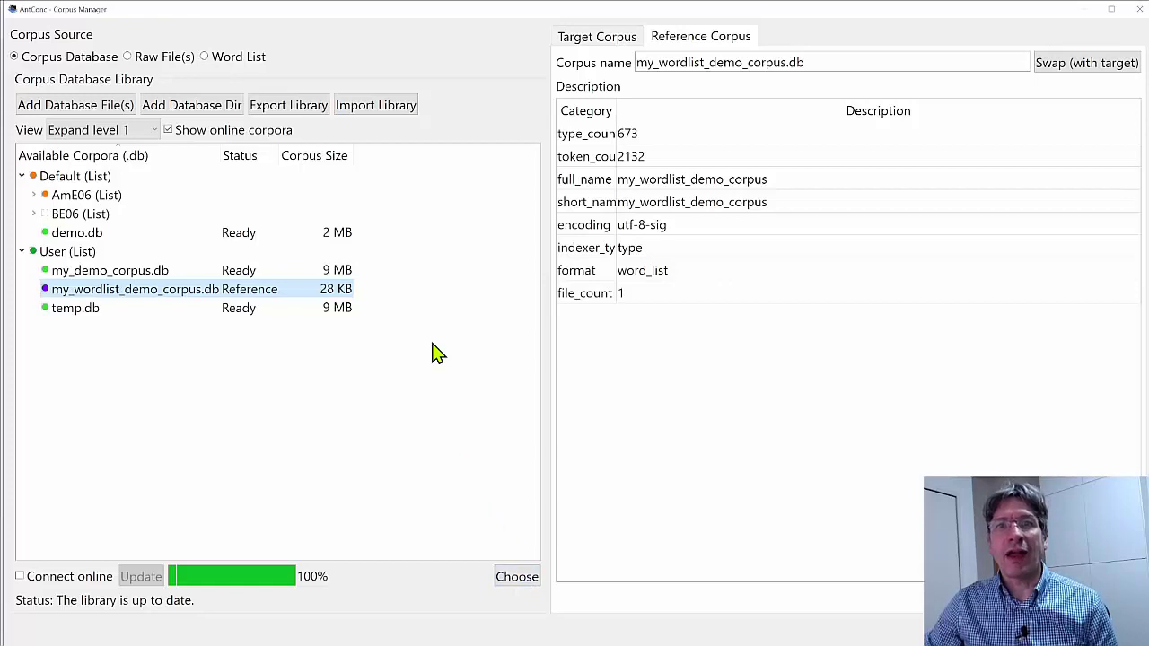
pyautogui.click(574, 43)
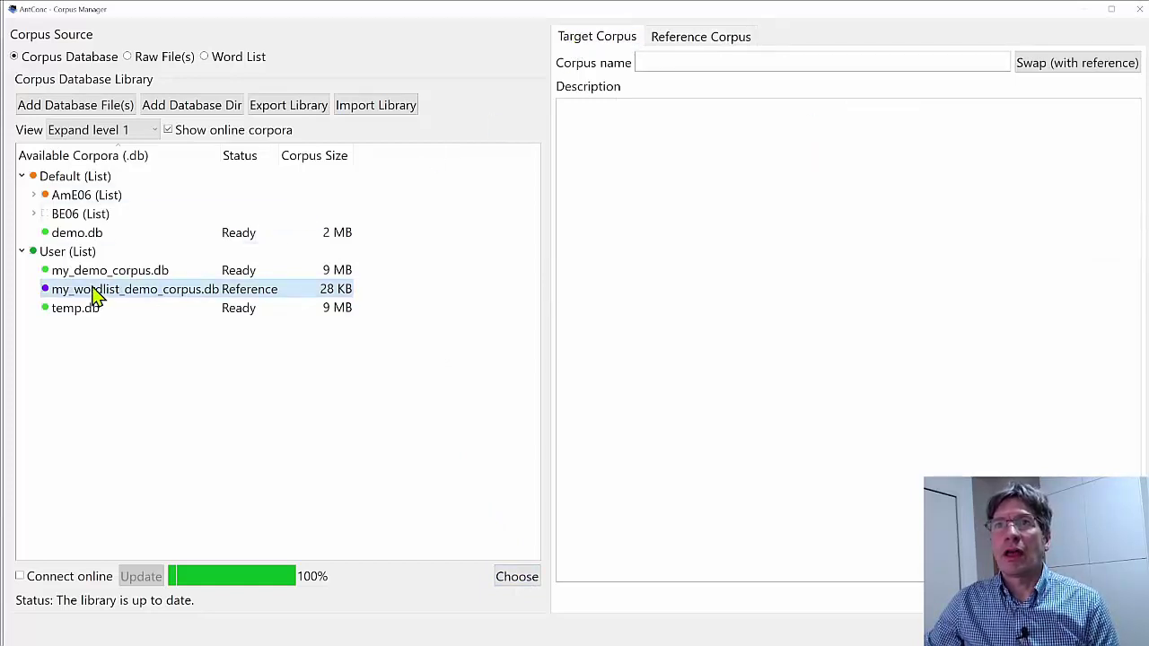
# Set demo.db as the target corpus, then show the reference corpus details.
pyautogui.click(76, 235)
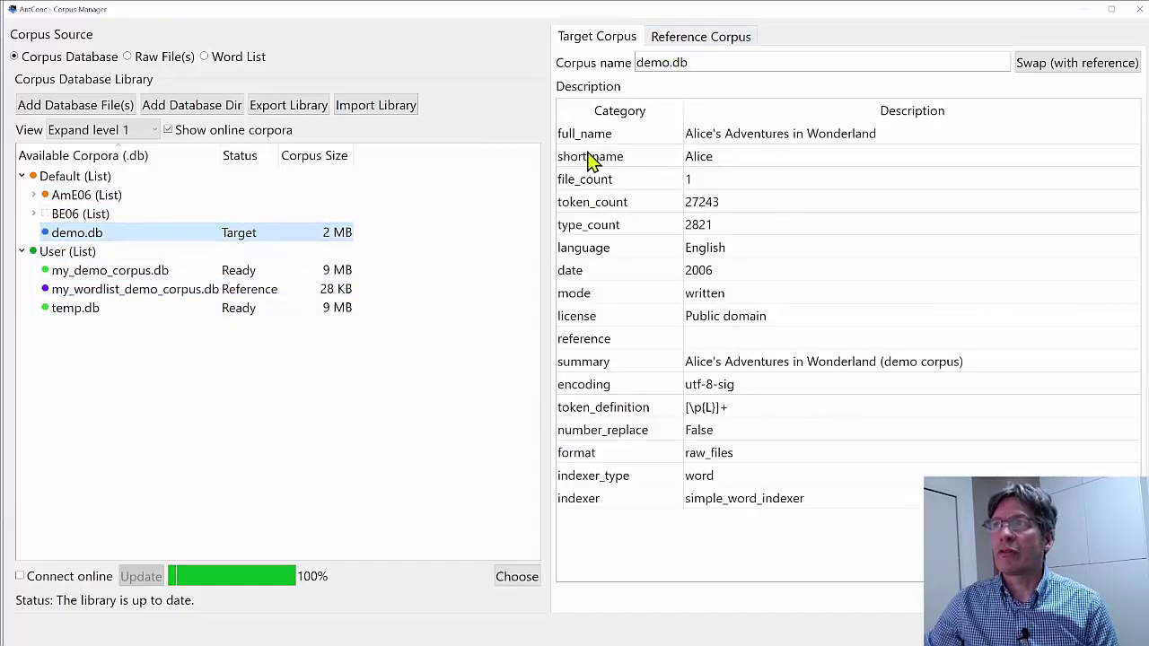
pyautogui.click(686, 40)
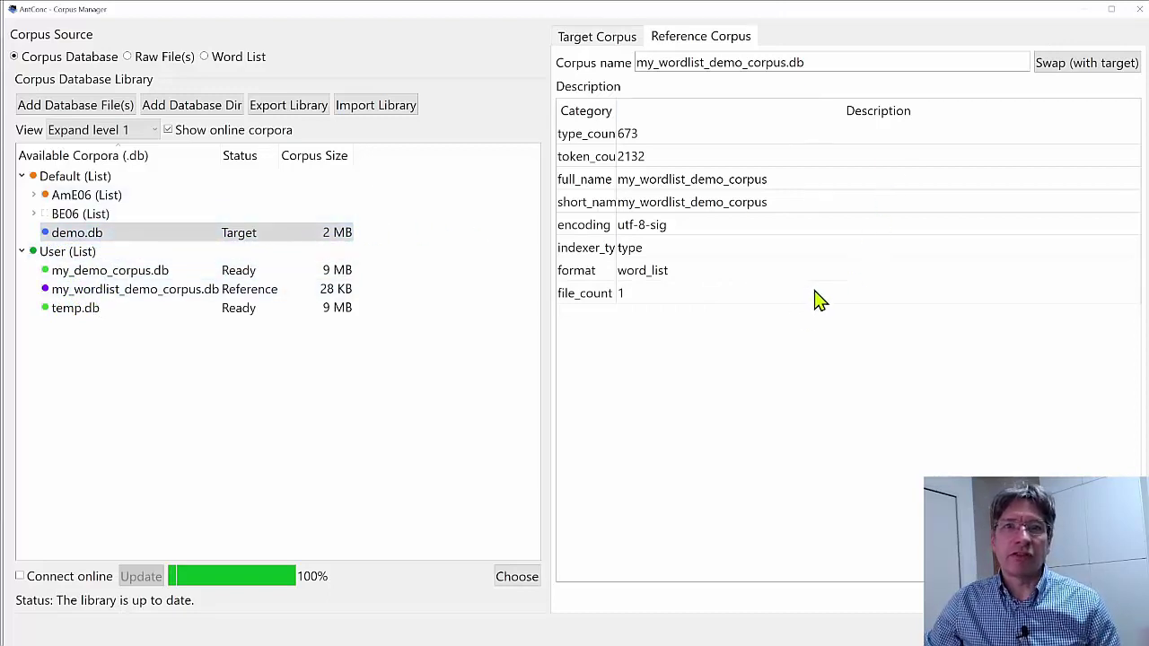
# Swap the target and reference corpora so demo.db becomes the reference, and check both corpus descriptions.
pyautogui.click(1059, 72)
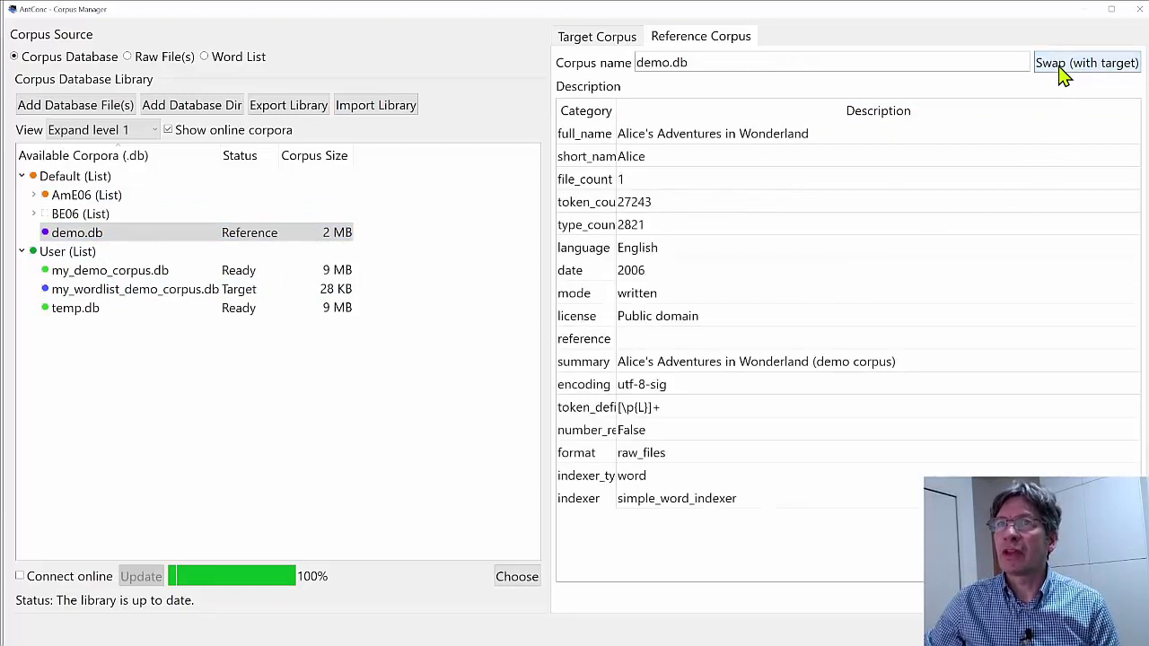
pyautogui.click(612, 43)
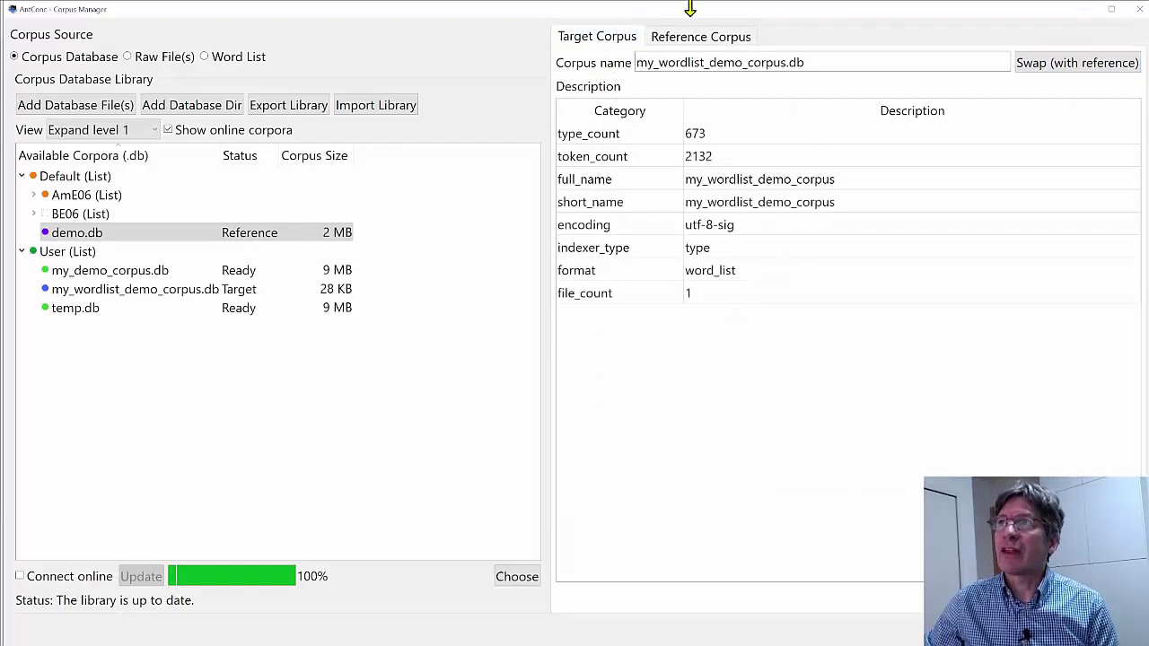
pyautogui.click(703, 38)
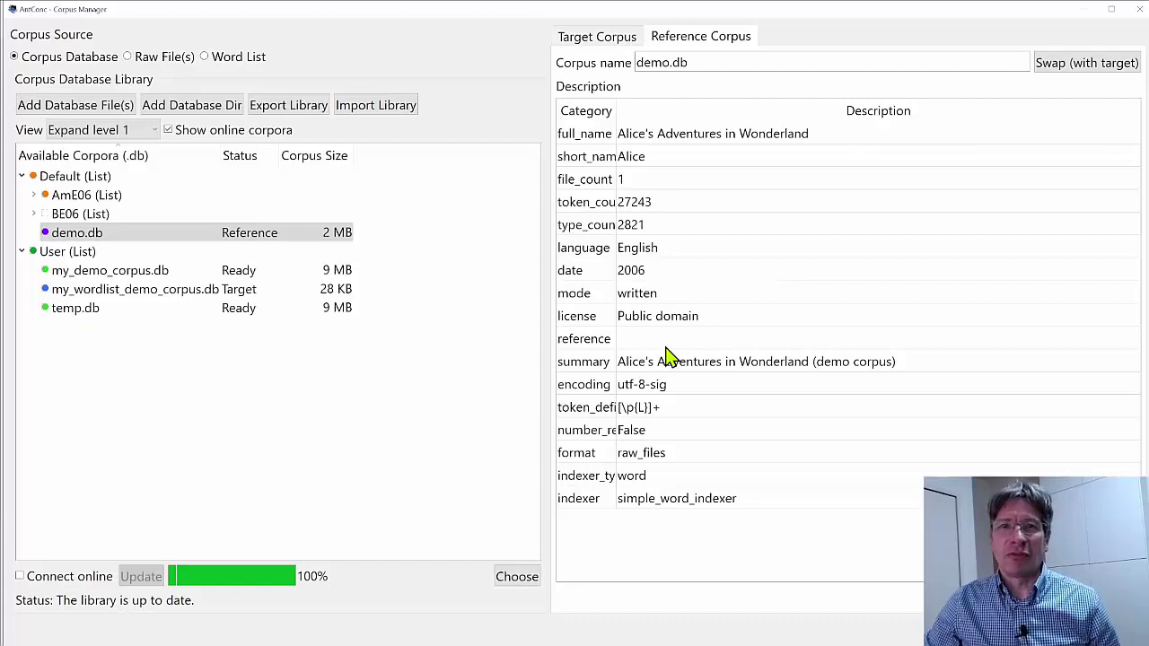
# Swap the two corpora back so demo.db is the target and my_wordlist_demo_corpus.db the reference, and review both descriptions.
pyautogui.click(1093, 70)
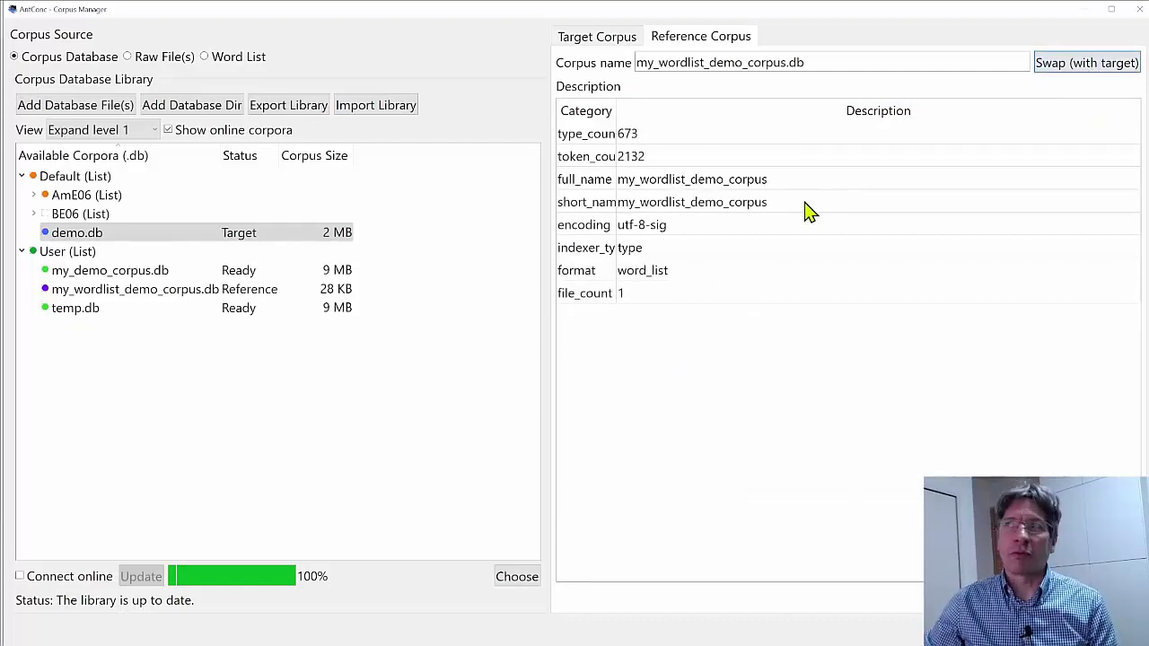
pyautogui.click(612, 37)
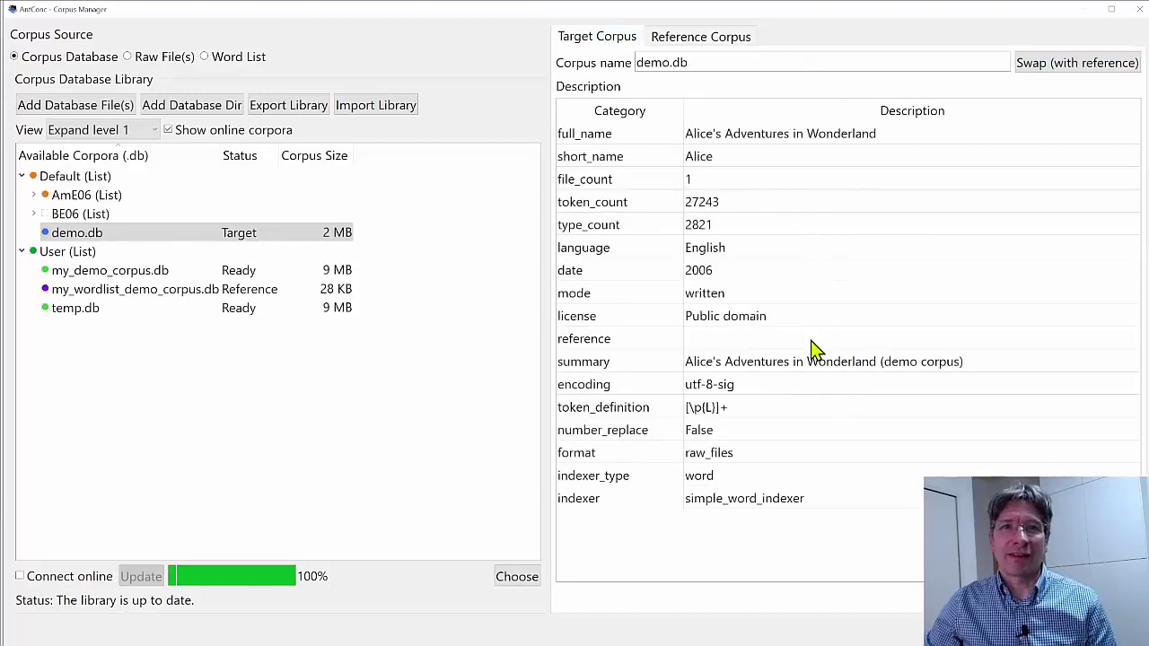
pyautogui.click(689, 41)
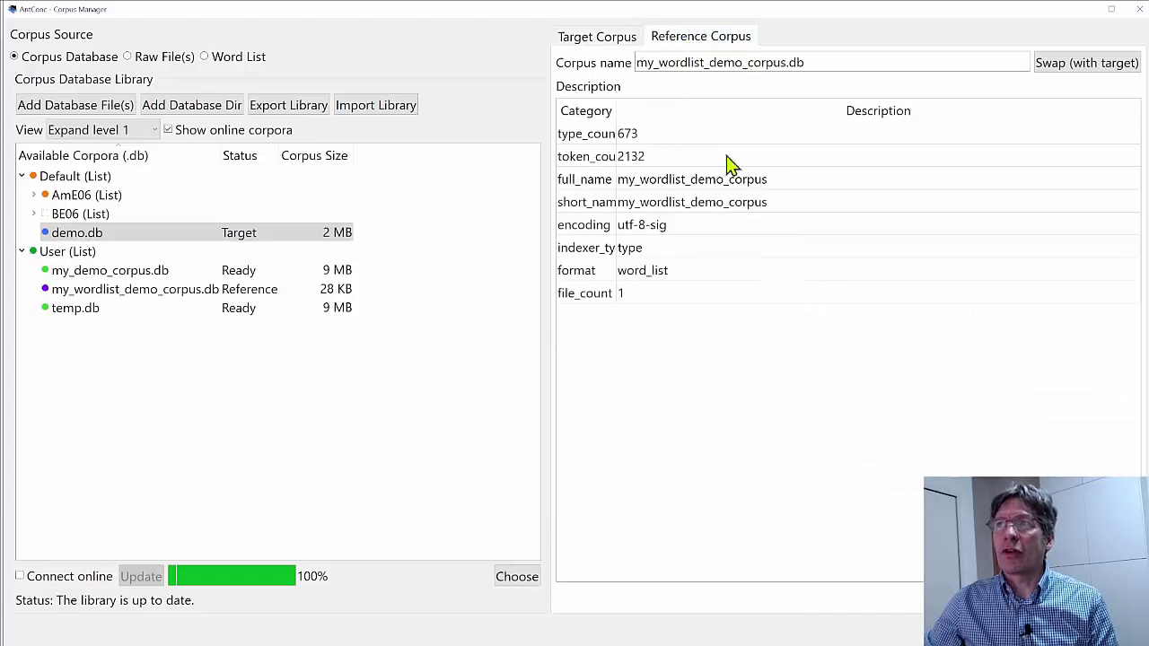